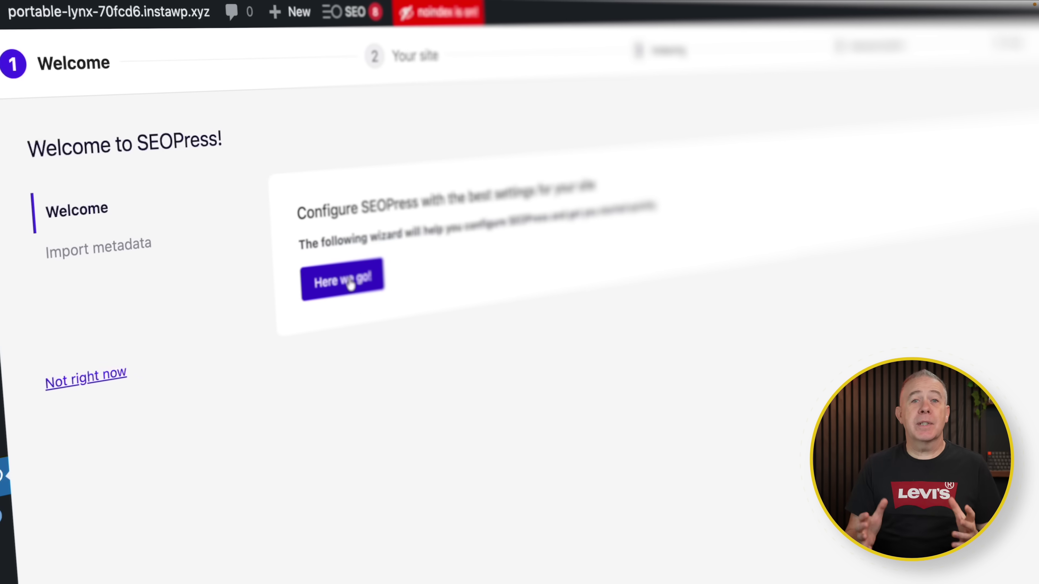
# Start the SEOPress wizard with organization name WPTuts and X username WPTutz.
pyautogui.click(341, 275)
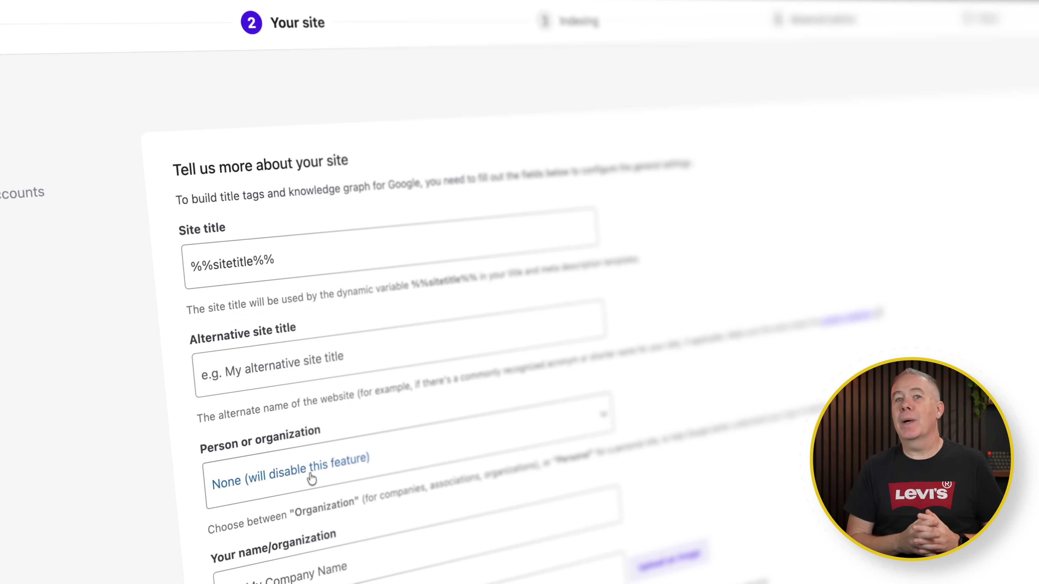
pyautogui.click(286, 579)
pyautogui.write('WPTuts')
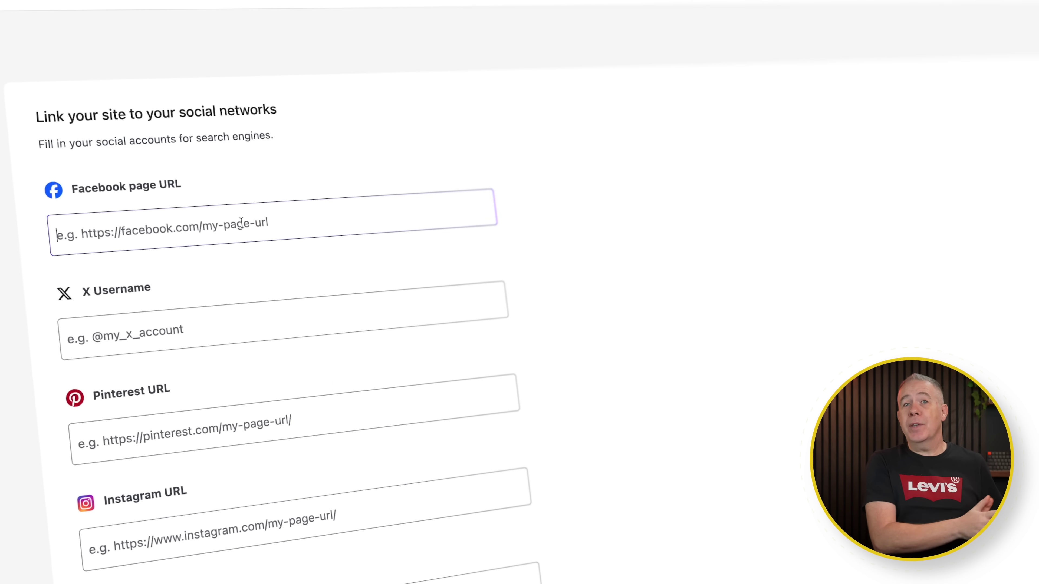
pyautogui.click(245, 330)
pyautogui.write('WPTutz')
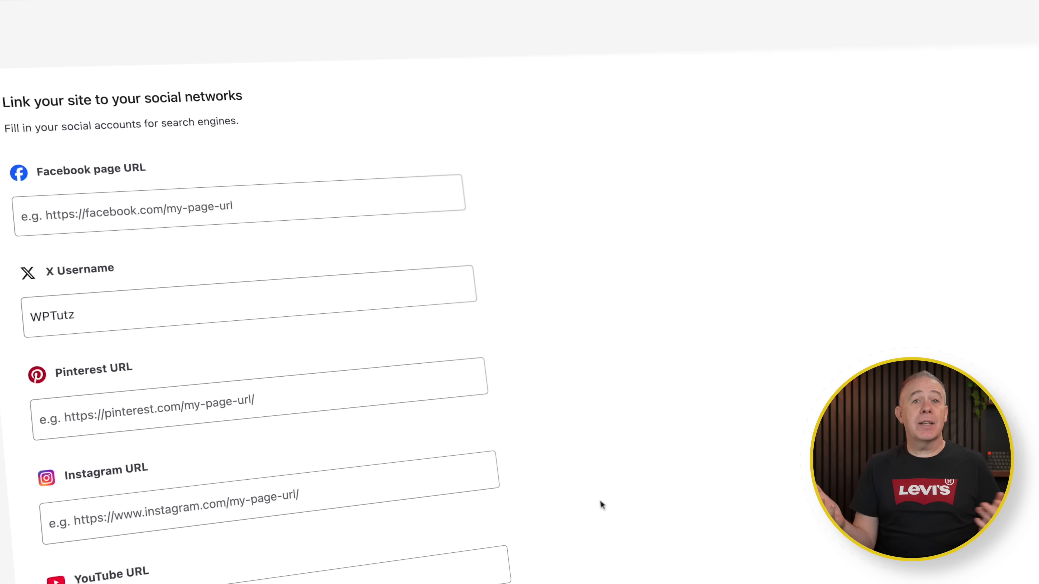
# Save the post-type, taxonomy and advanced option pages of the wizard.
pyautogui.scroll(-5, 599, 503)
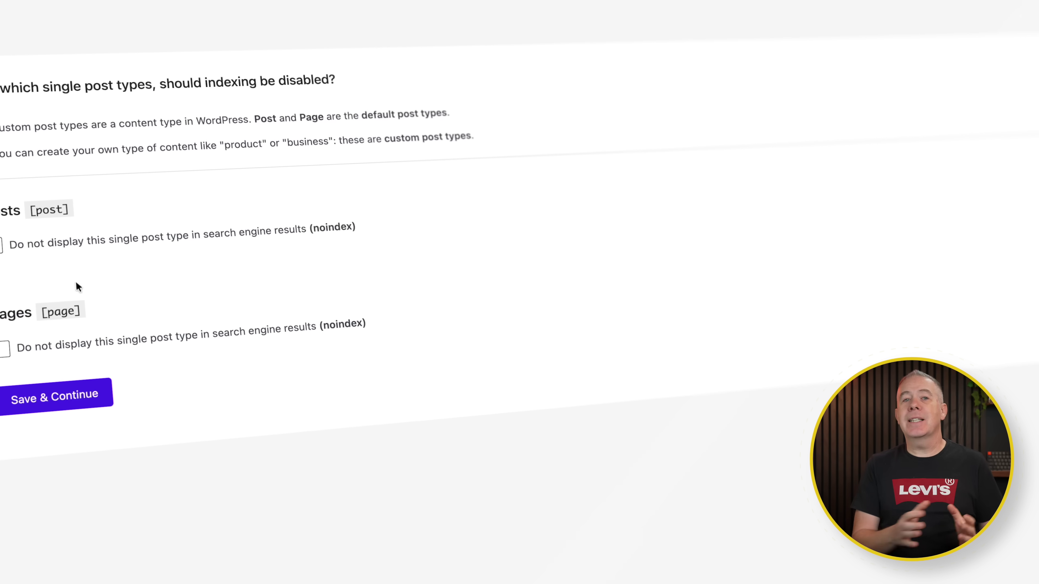
pyautogui.click(29, 404)
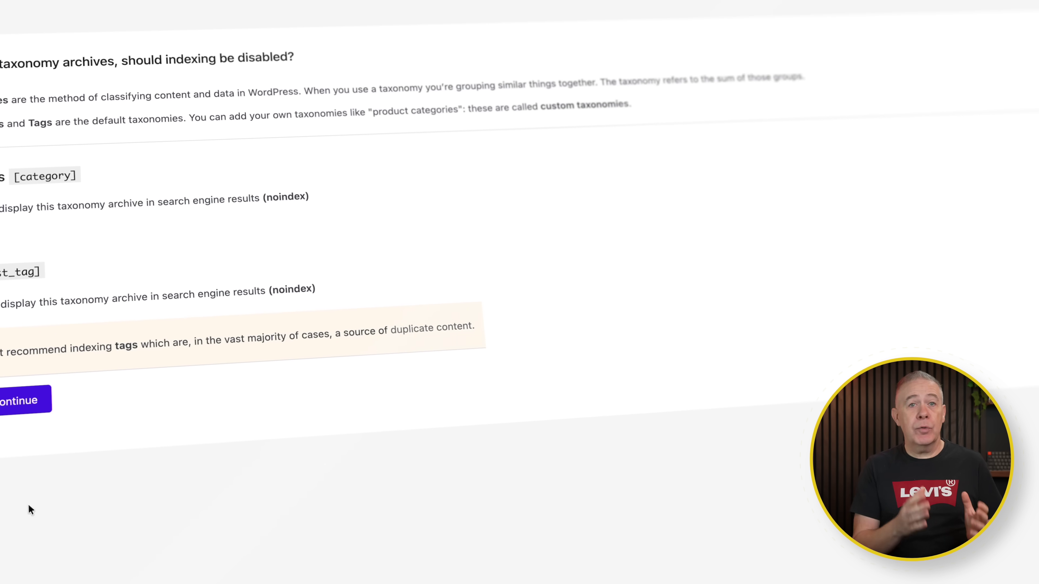
pyautogui.click(25, 403)
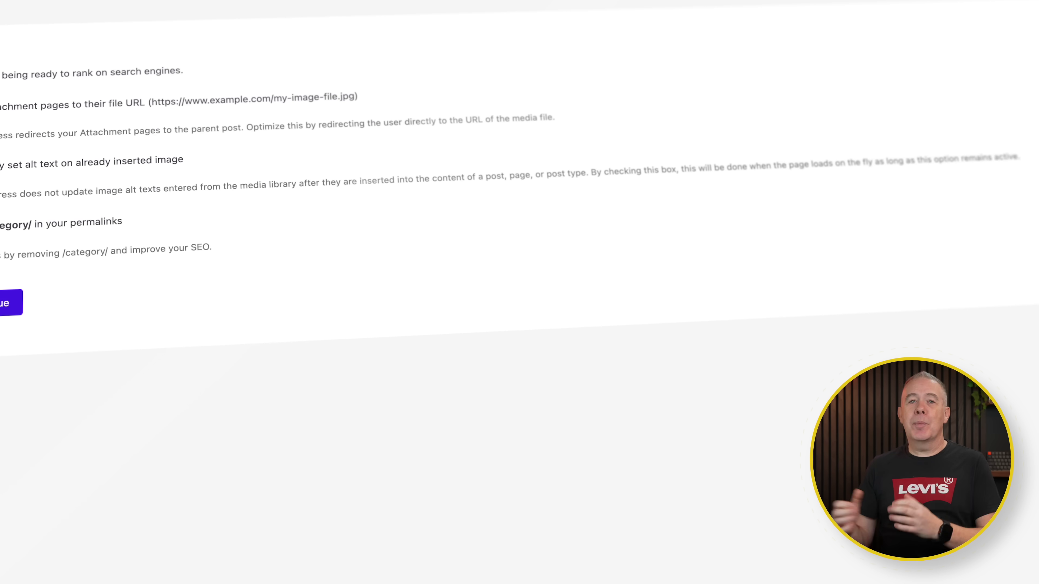
pyautogui.click(12, 308)
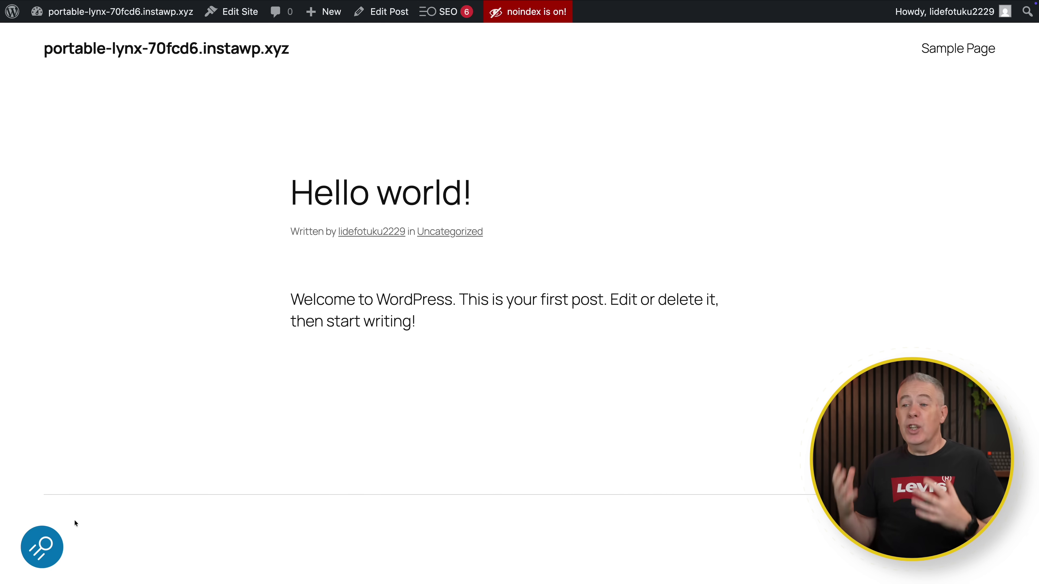
# Give the Hello world post the SEO title 'Hello World - How are you?' and a meta description.
pyautogui.click(49, 548)
pyautogui.write('Hello World - How are you?')
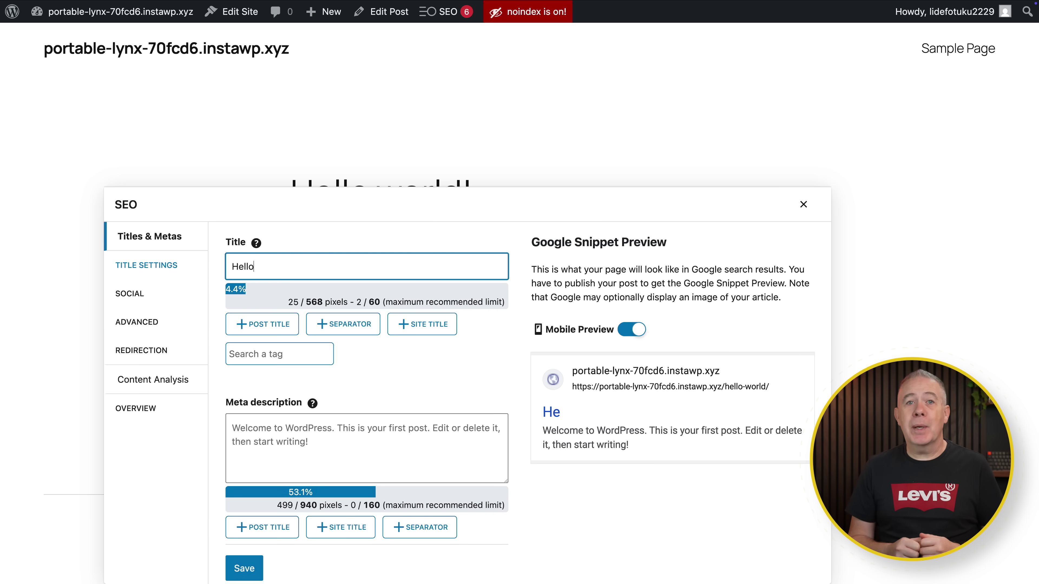
pyautogui.click(254, 422)
pyautogui.write('Insert my page or post descrioption!')
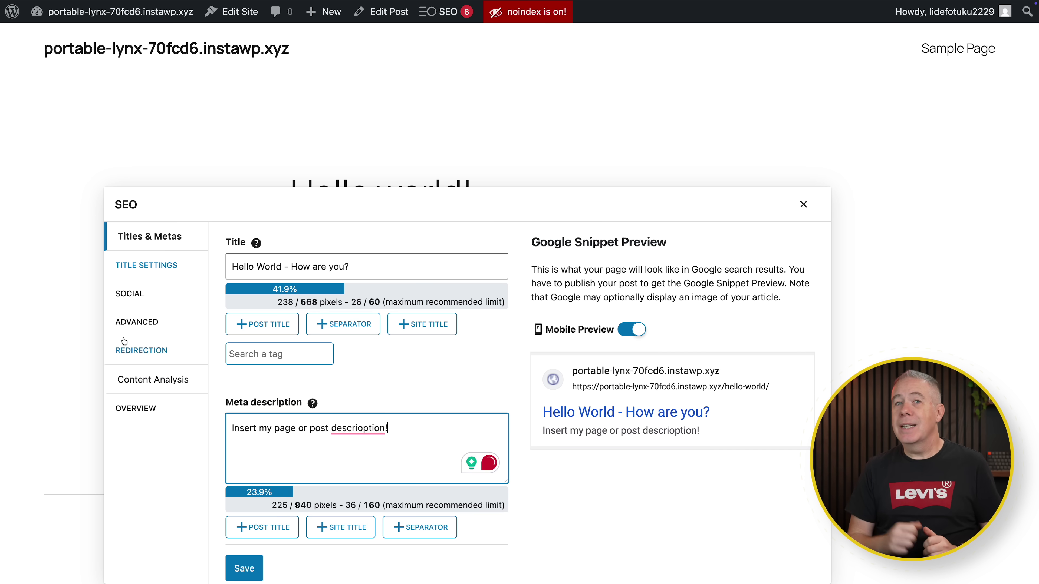
# Review the post's Social, Advanced, Redirection and Content Analysis SEO tabs.
pyautogui.click(151, 307)
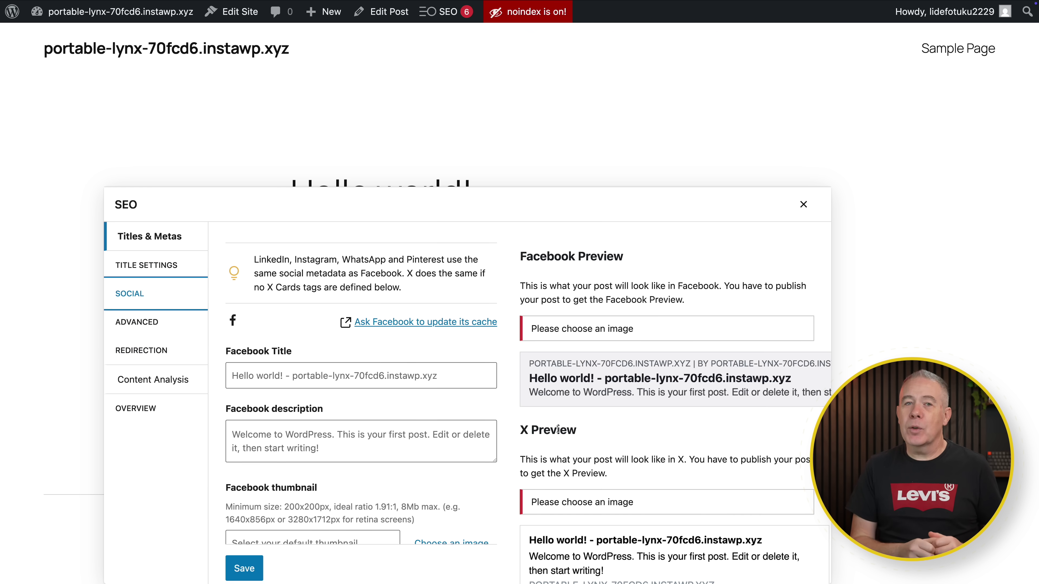
pyautogui.scroll(-5, 558, 430)
pyautogui.click(139, 323)
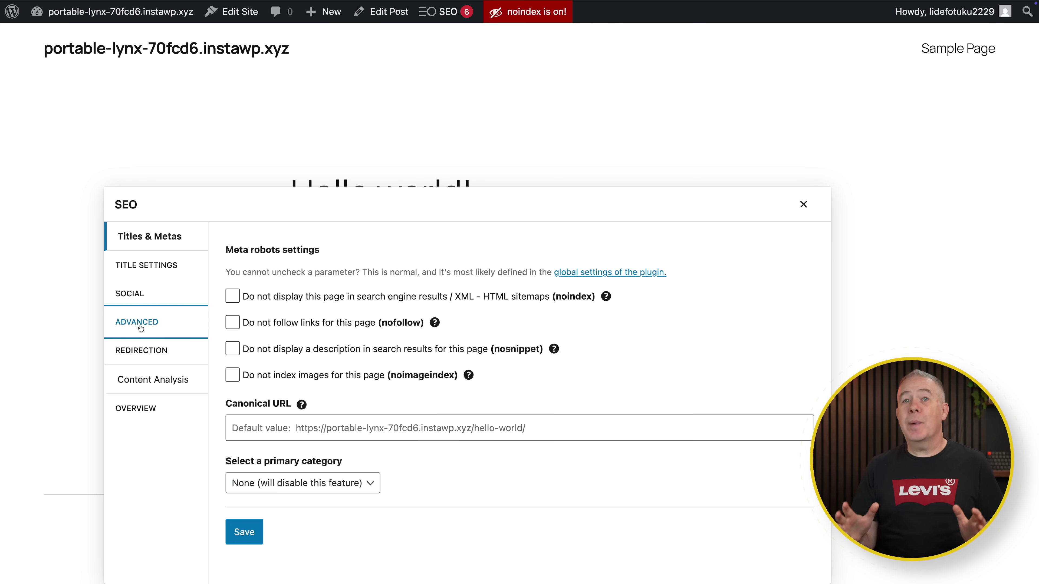
pyautogui.click(145, 349)
pyautogui.click(147, 381)
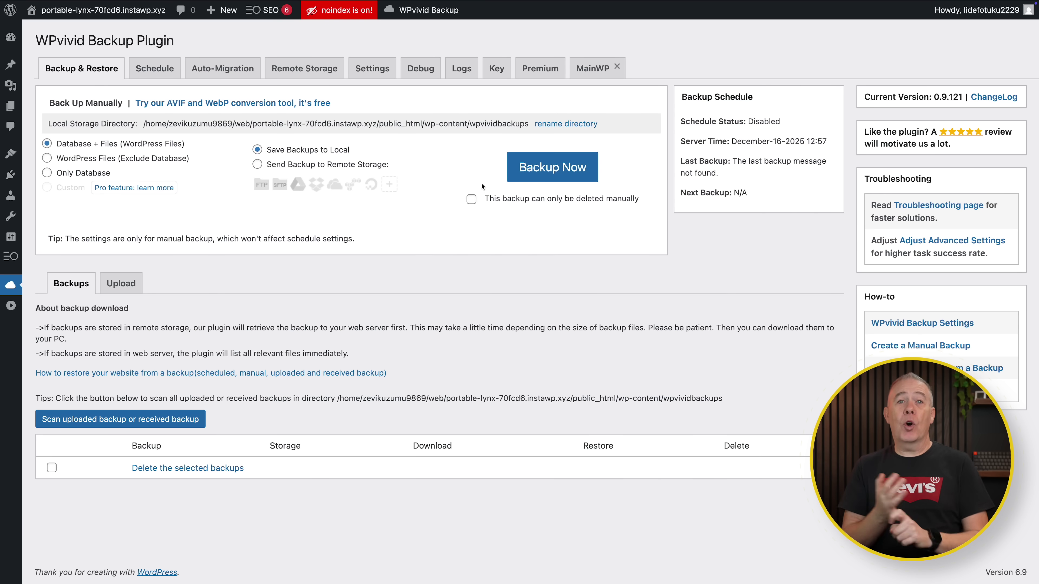
# Run a manual WPvivid Backup Now of the database and files.
pyautogui.click(551, 167)
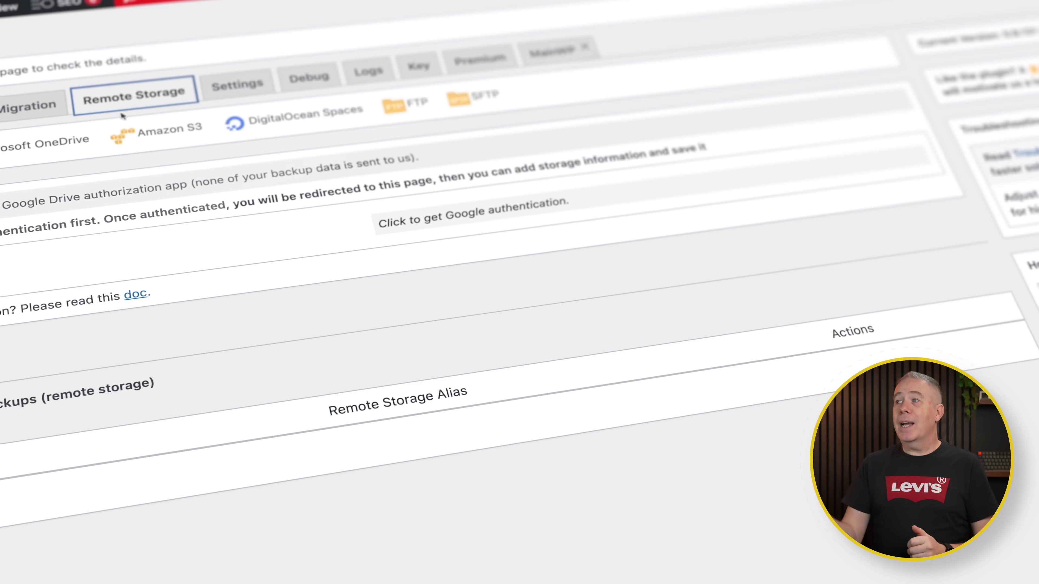
# Show WPvivid's Auto-Migration tab.
pyautogui.click(45, 101)
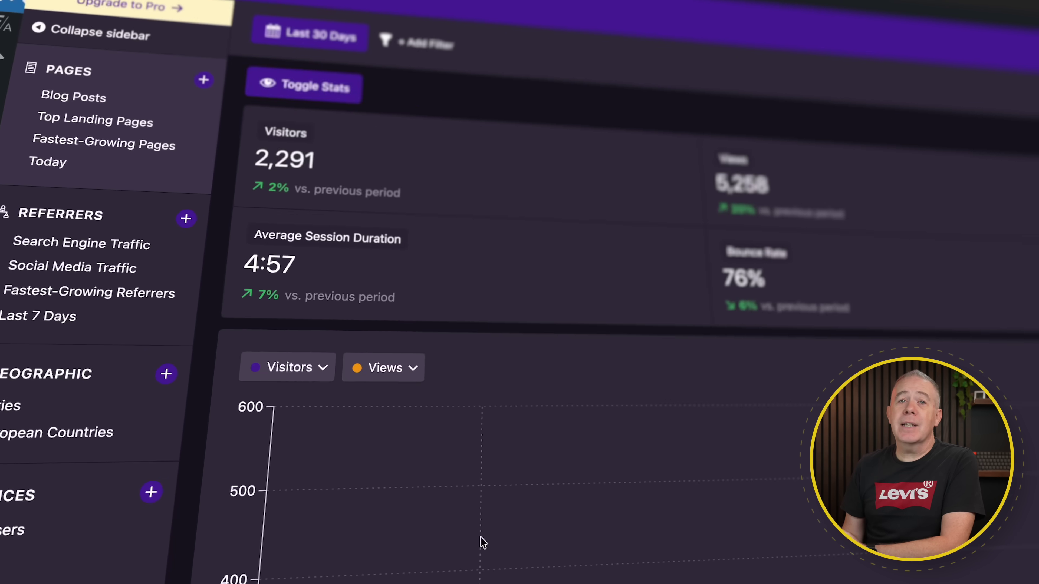
# Filter the Independent Analytics report to Blog Posts.
pyautogui.scroll(-5, 481, 541)
pyautogui.scroll(-5, 524, 564)
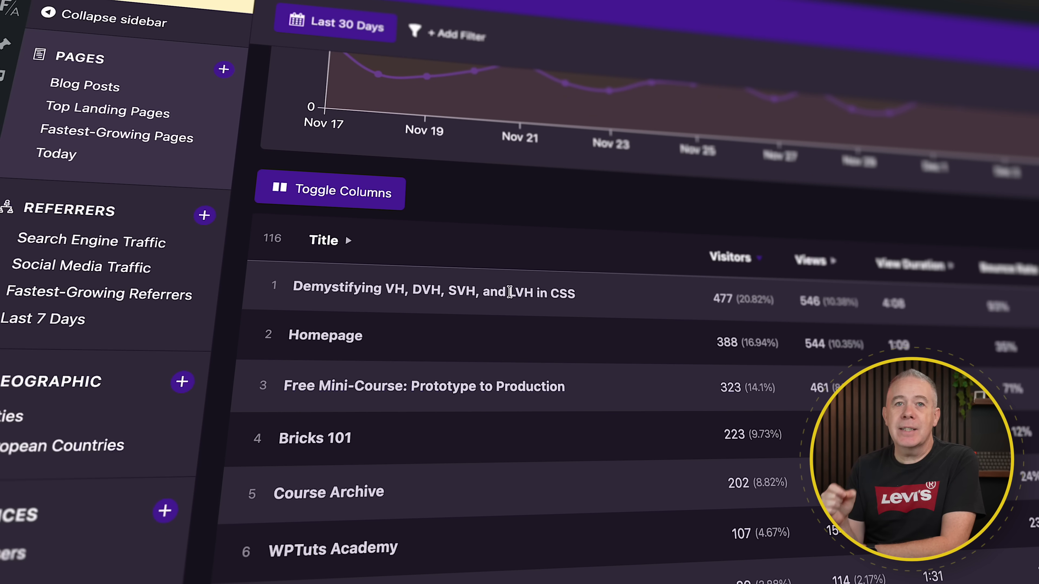
pyautogui.click(113, 87)
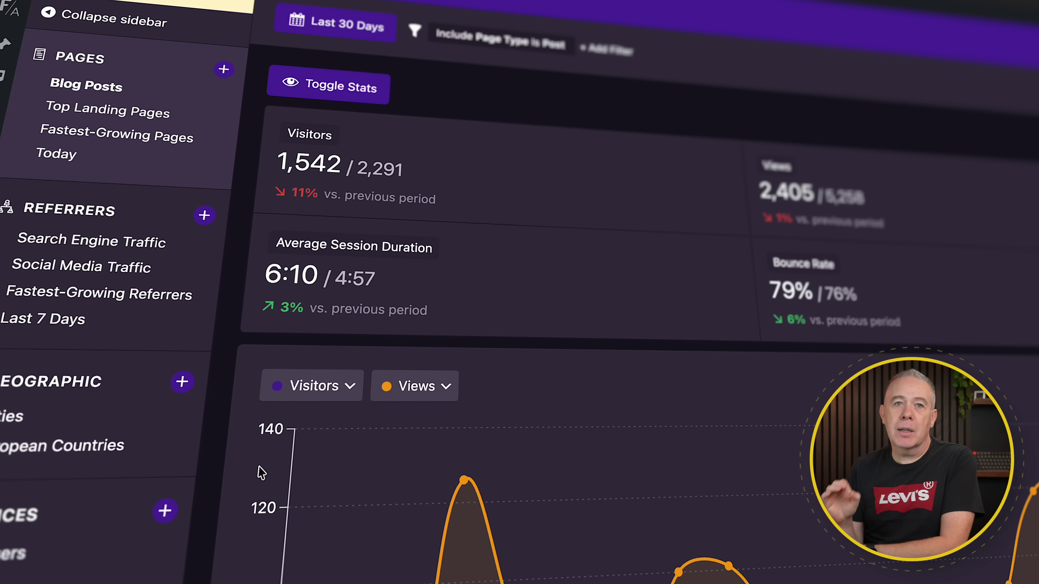
# Switch to Search Engine Traffic and view referrers like Google, Brave, DuckDuckGo and Bing.
pyautogui.scroll(-8, 262, 474)
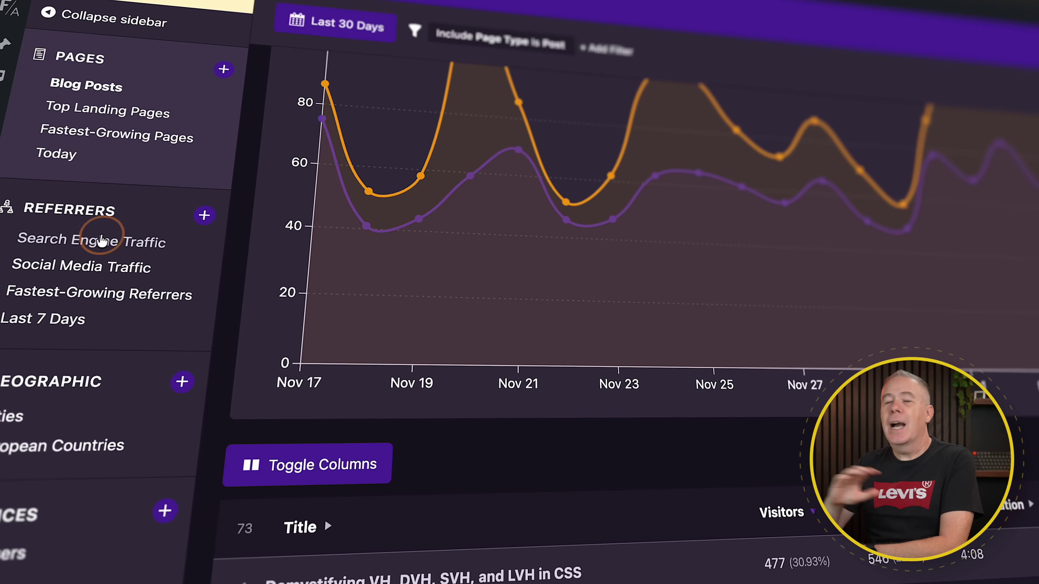
pyautogui.click(101, 241)
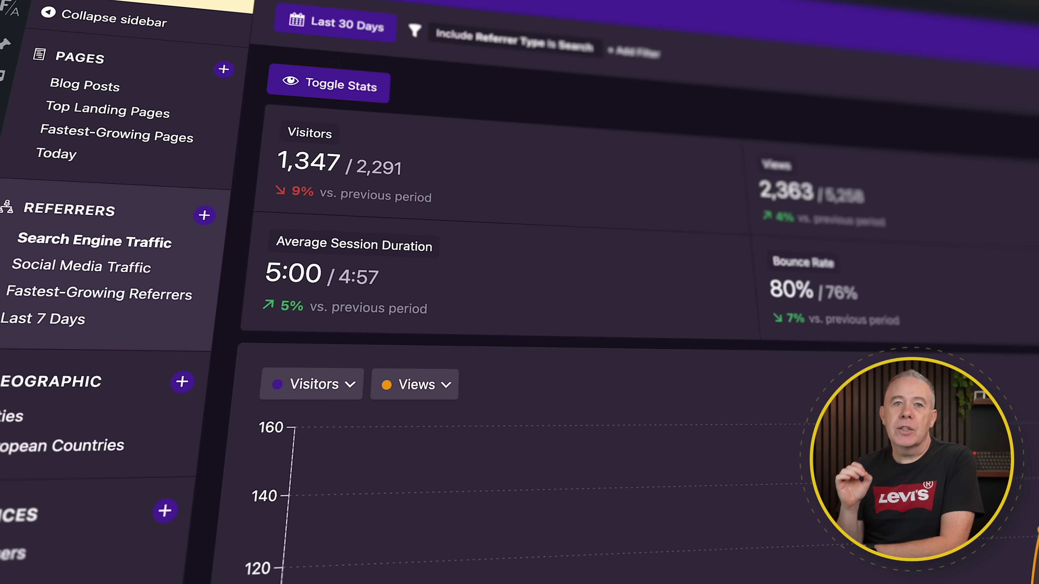
pyautogui.scroll(-10, 295, 471)
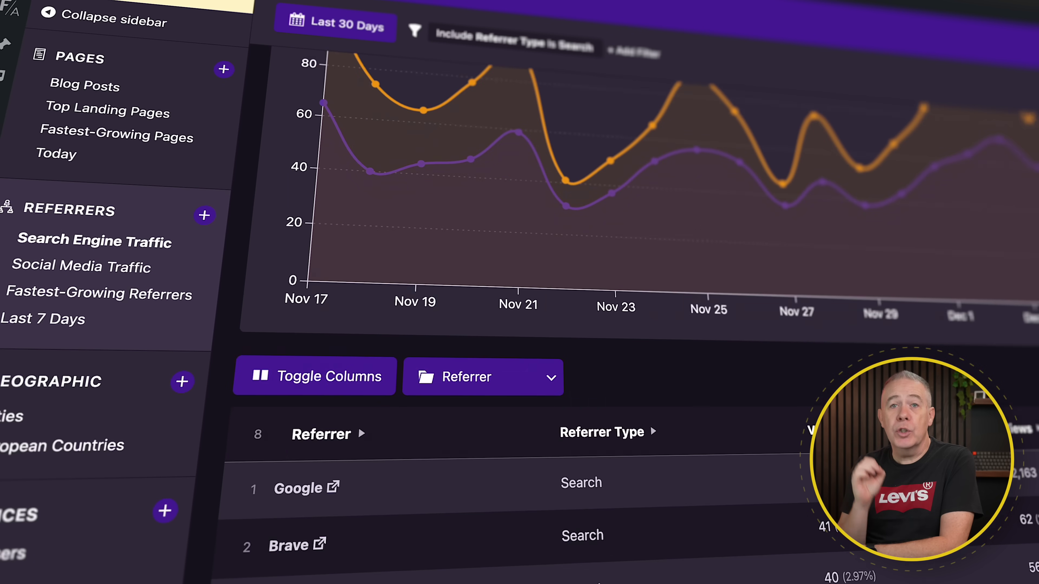
pyautogui.scroll(-3, 614, 320)
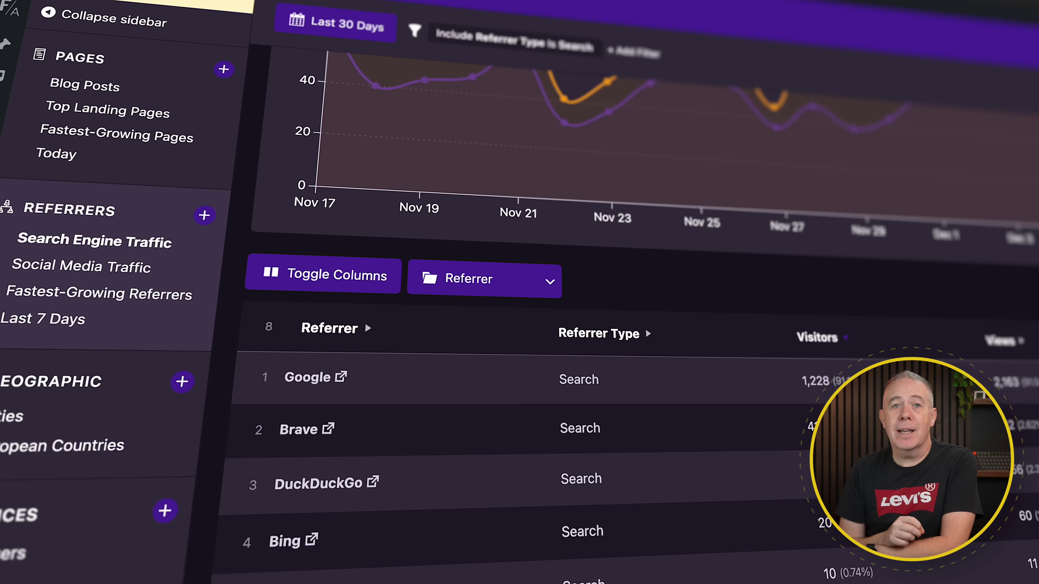
# Filter the analytics report to European Countries and scroll through the country list.
pyautogui.click(36, 451)
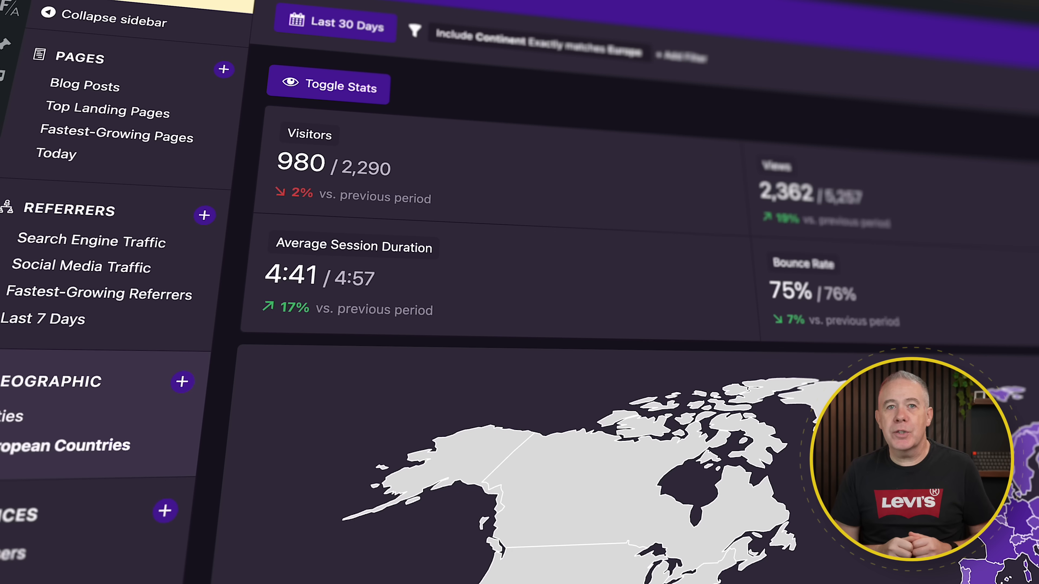
pyautogui.scroll(-6, 614, 327)
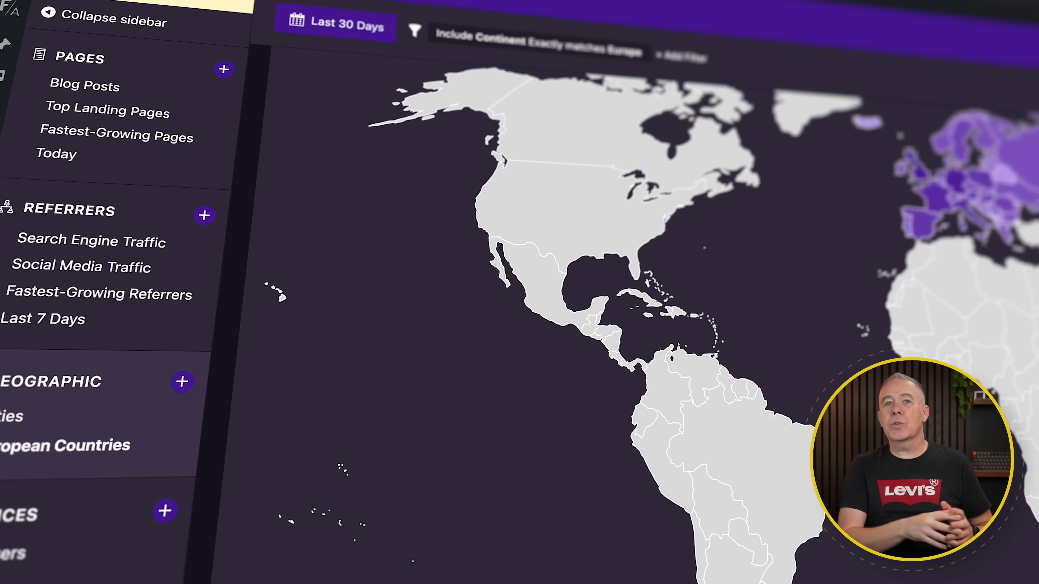
pyautogui.scroll(-6, 614, 327)
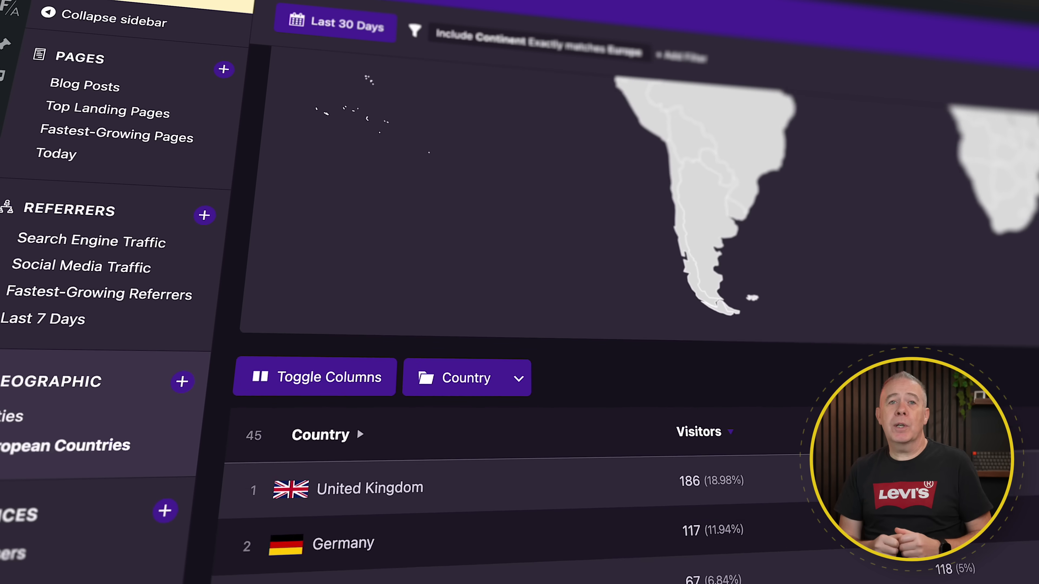
pyautogui.scroll(-6, 614, 328)
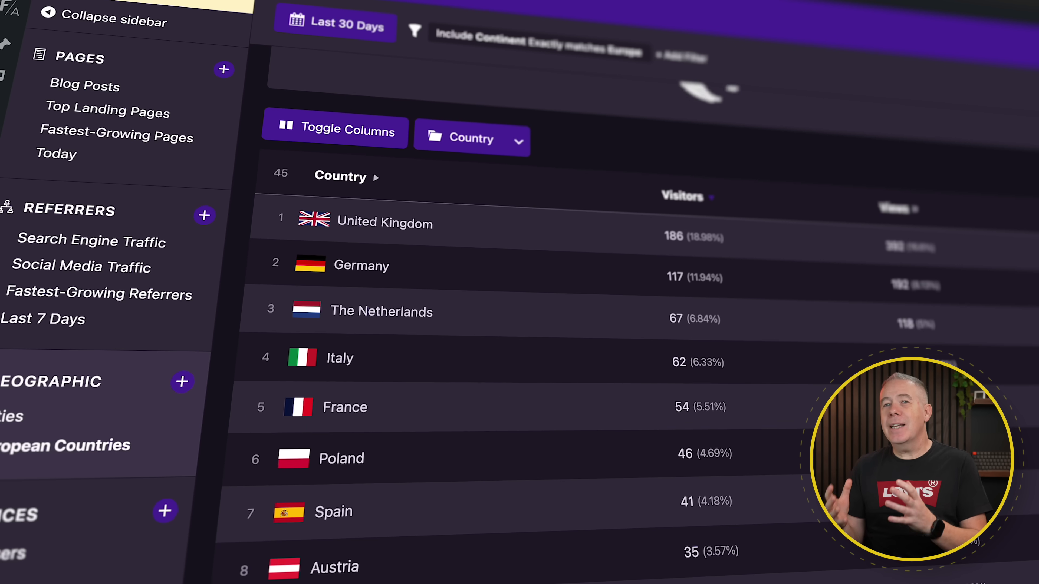
pyautogui.scroll(-1, 614, 327)
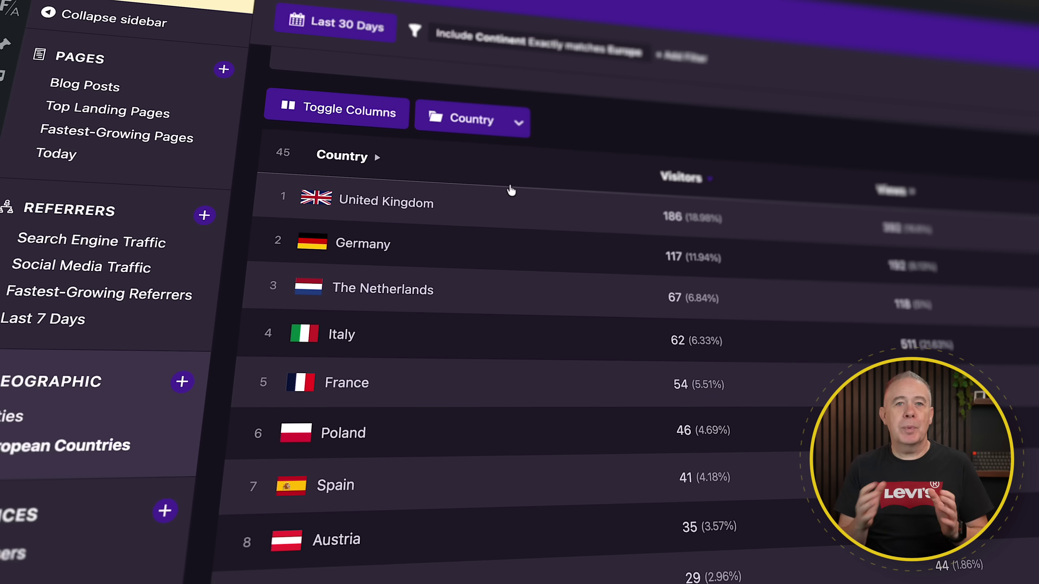
# Add a Continent column and remove Bounce Rate from the country table.
pyautogui.click(399, 119)
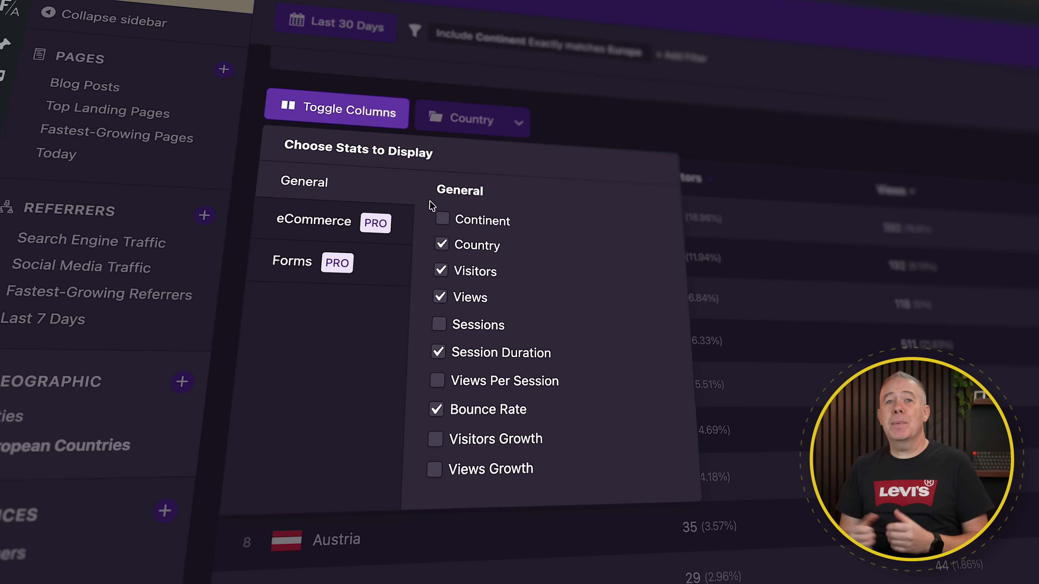
pyautogui.click(443, 222)
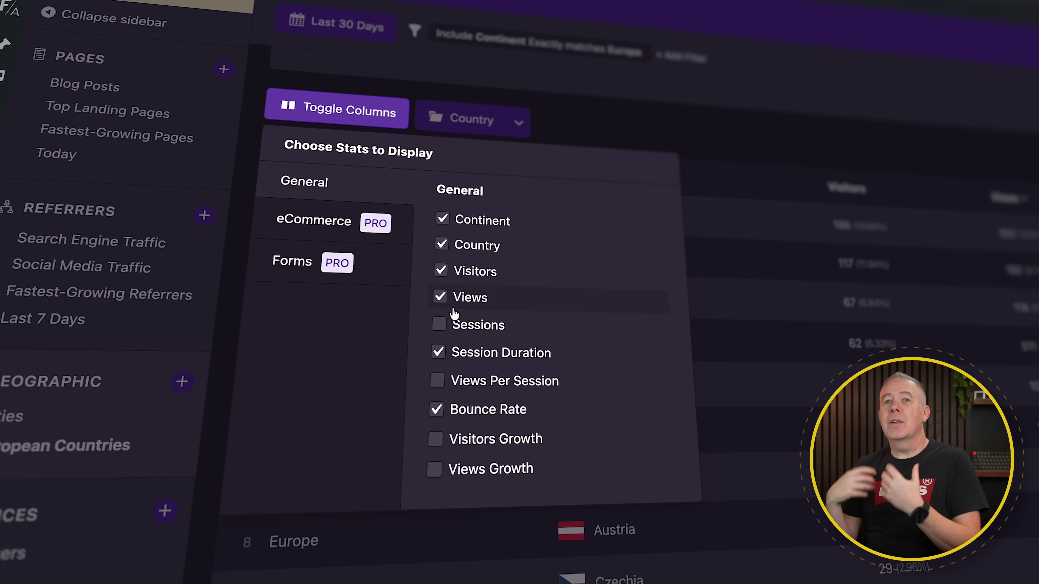
pyautogui.click(436, 410)
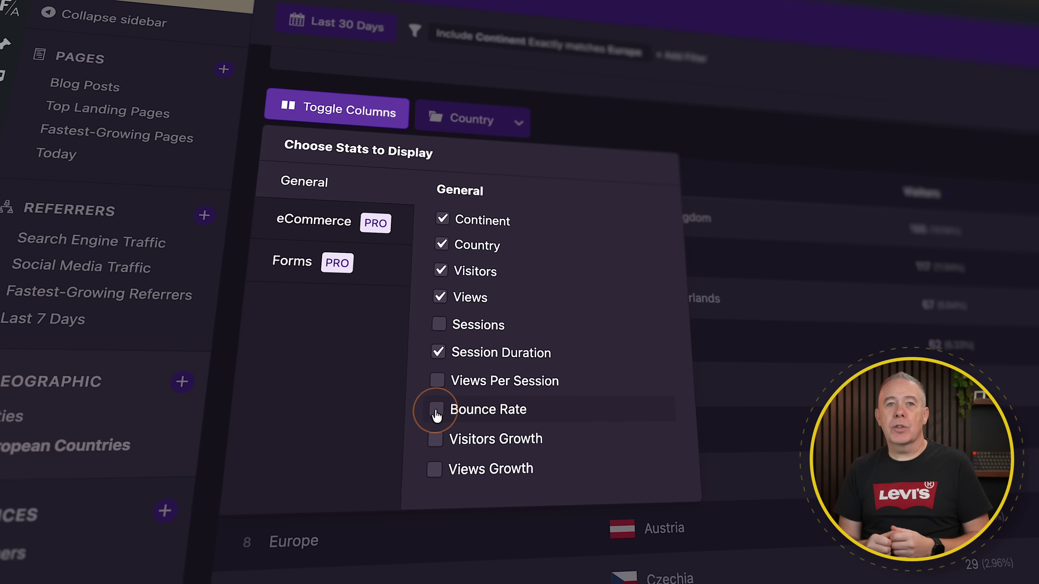
pyautogui.click(699, 167)
pyautogui.scroll(-5, 657, 425)
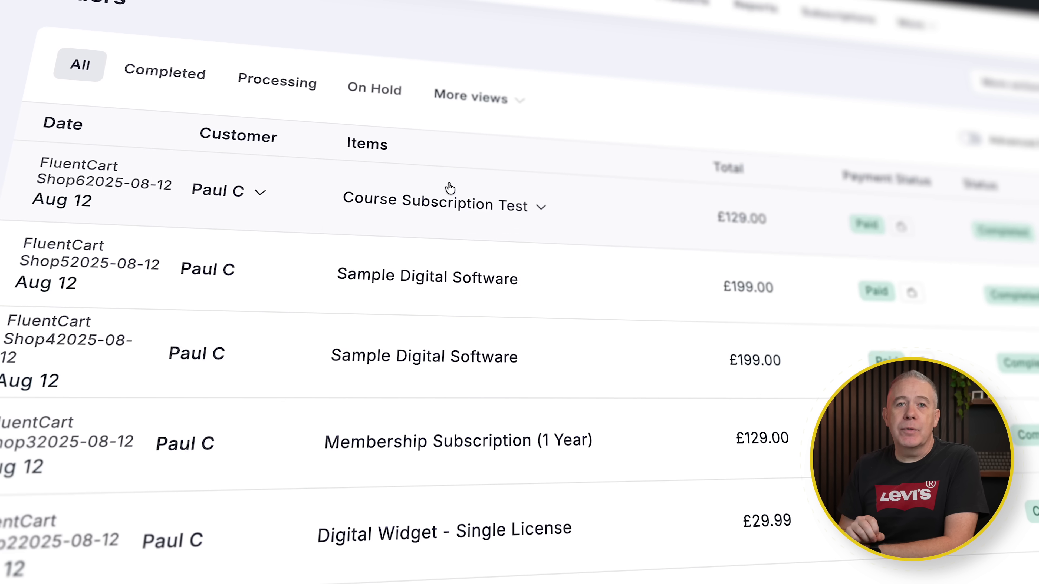
# Check an order's customer overview, then open Version 1 pricing of the Air Max 1 running shoe.
pyautogui.click(213, 192)
pyautogui.click(296, 370)
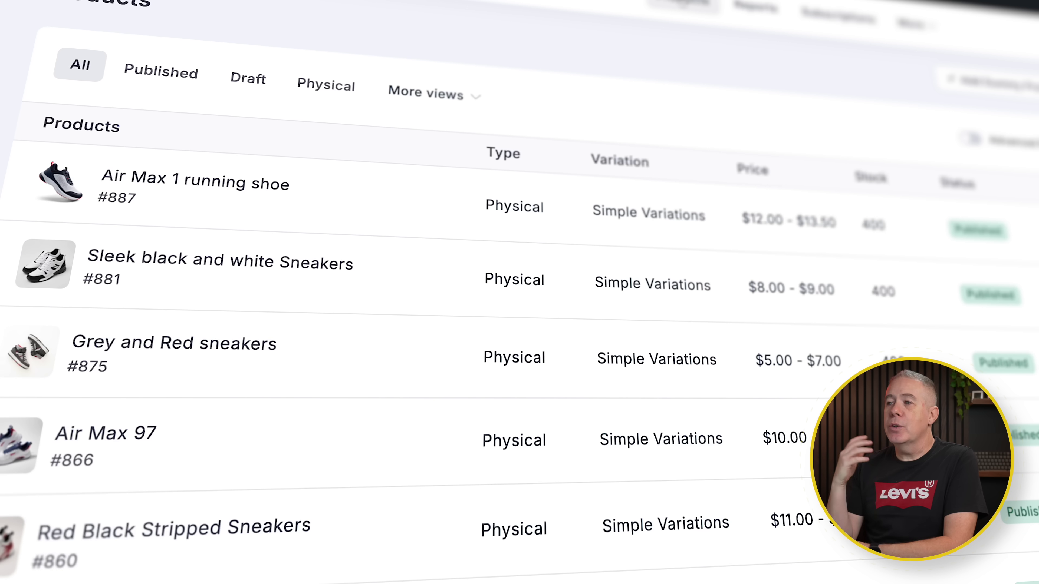
pyautogui.click(260, 183)
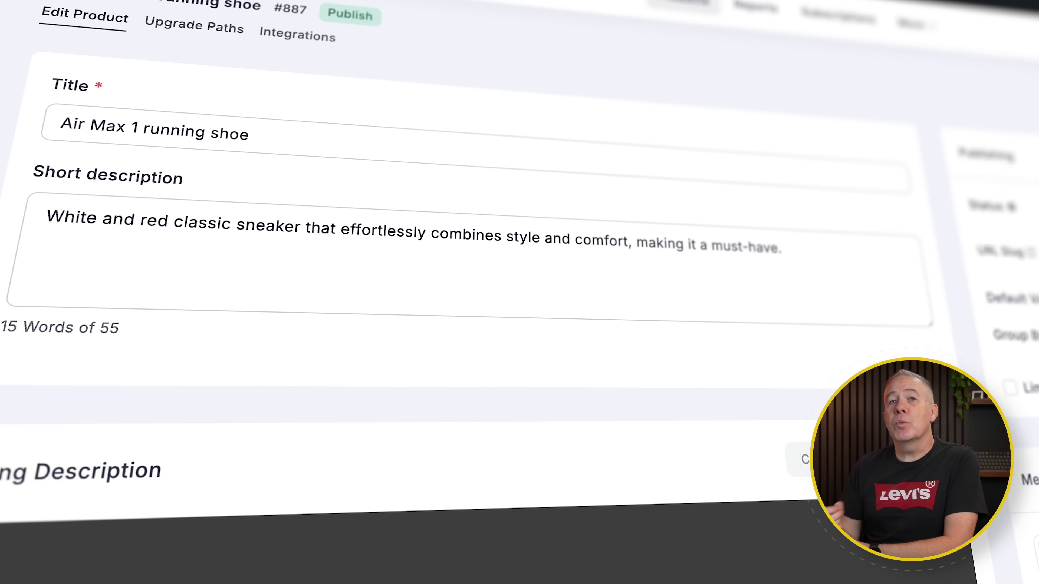
pyautogui.scroll(-10, 90, 200)
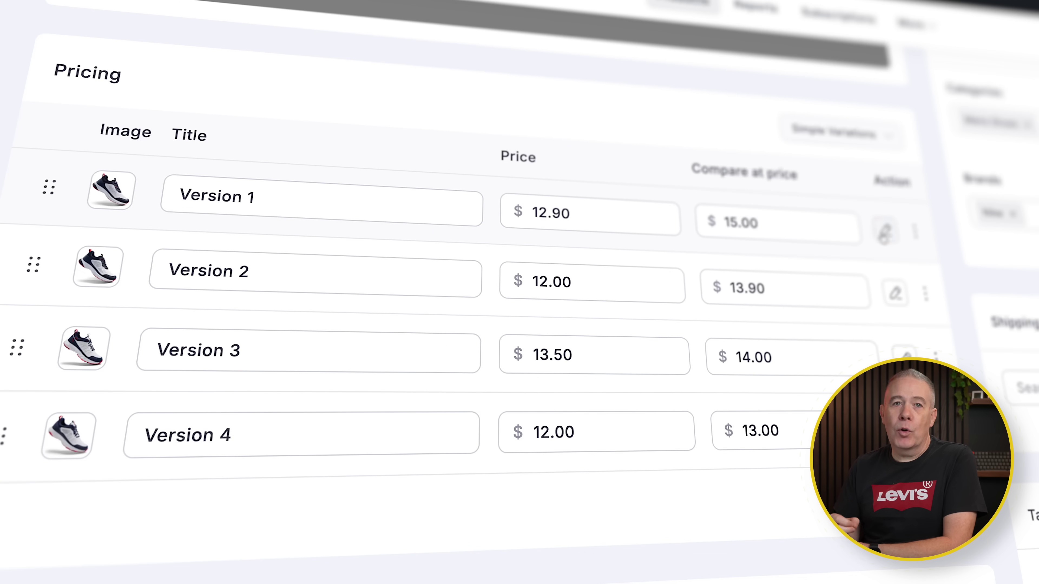
pyautogui.click(883, 233)
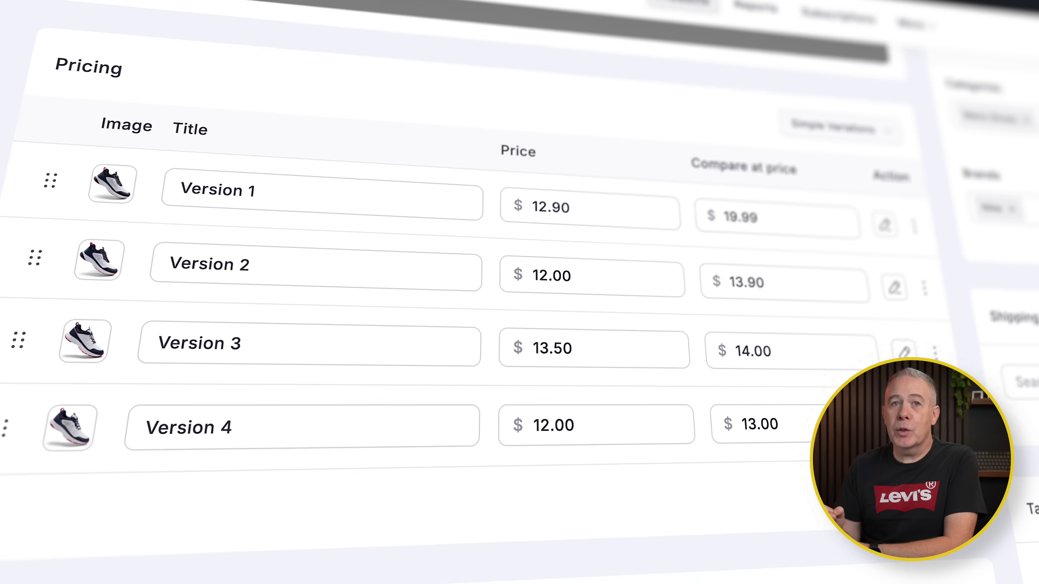
pyautogui.scroll(-5, 450, 286)
# Set the FluentCart reports to This Year, then switch to the Order Bumps report.
pyautogui.scroll(8, 450, 287)
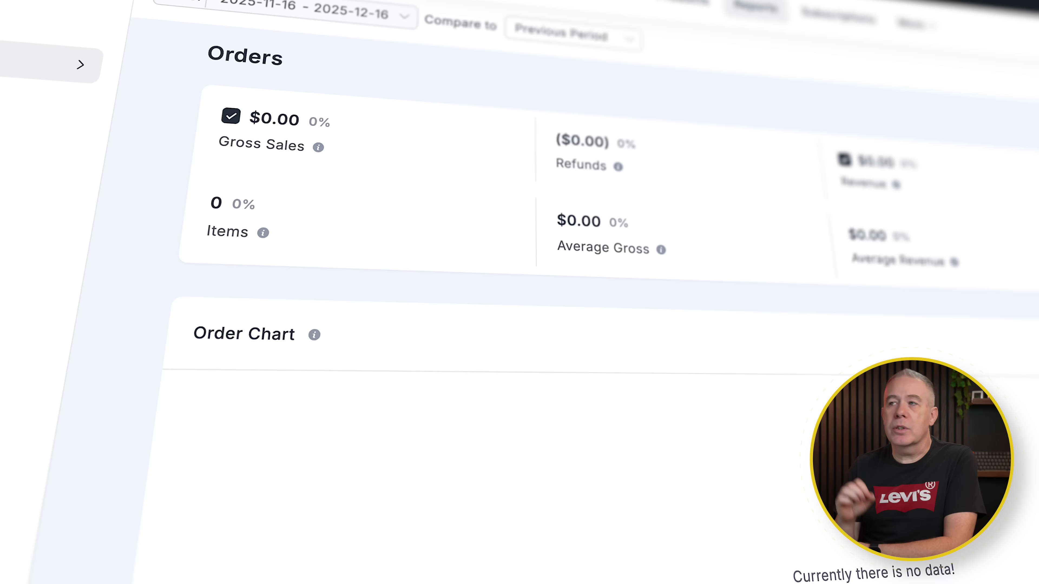
pyautogui.click(381, 14)
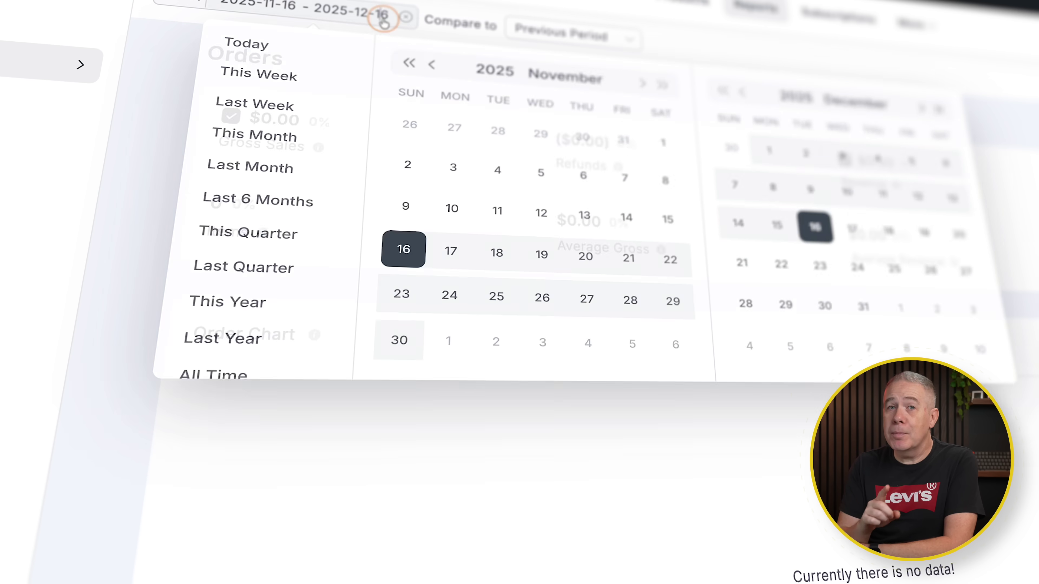
pyautogui.click(230, 346)
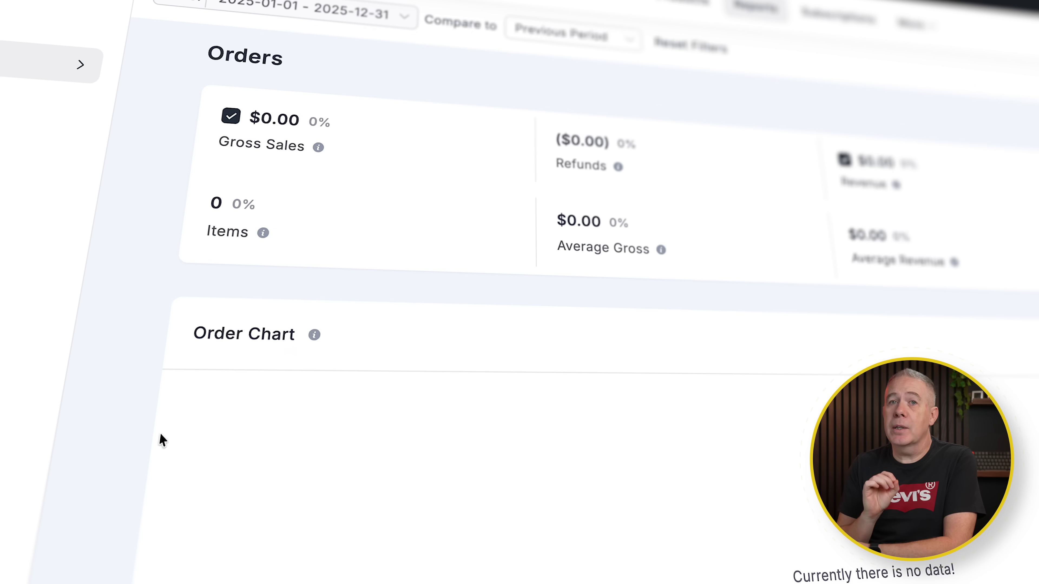
pyautogui.scroll(-5, 160, 436)
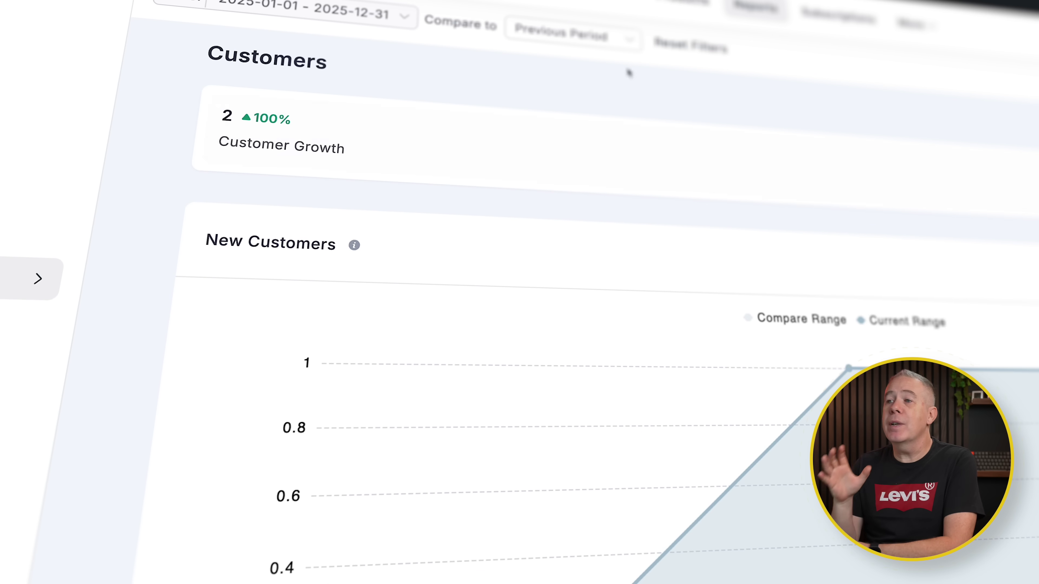
pyautogui.click(940, 60)
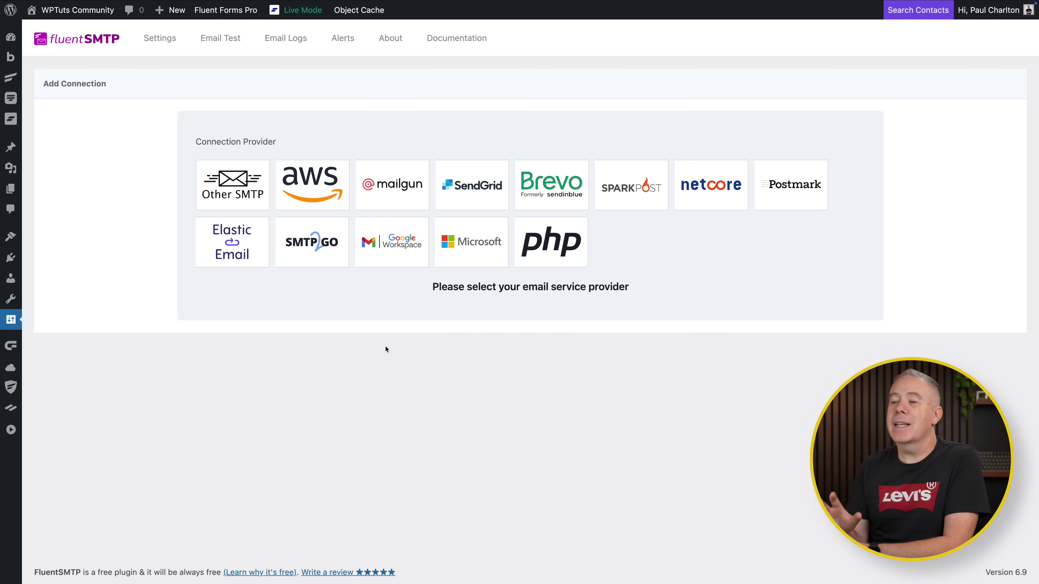
# Choose AWS as the FluentSMTP connection provider.
pyautogui.click(290, 178)
# Enter the Amazon SES sender email address and sender name WPTuts.
pyautogui.scroll(-1, 312, 227)
pyautogui.scroll(-1, 312, 229)
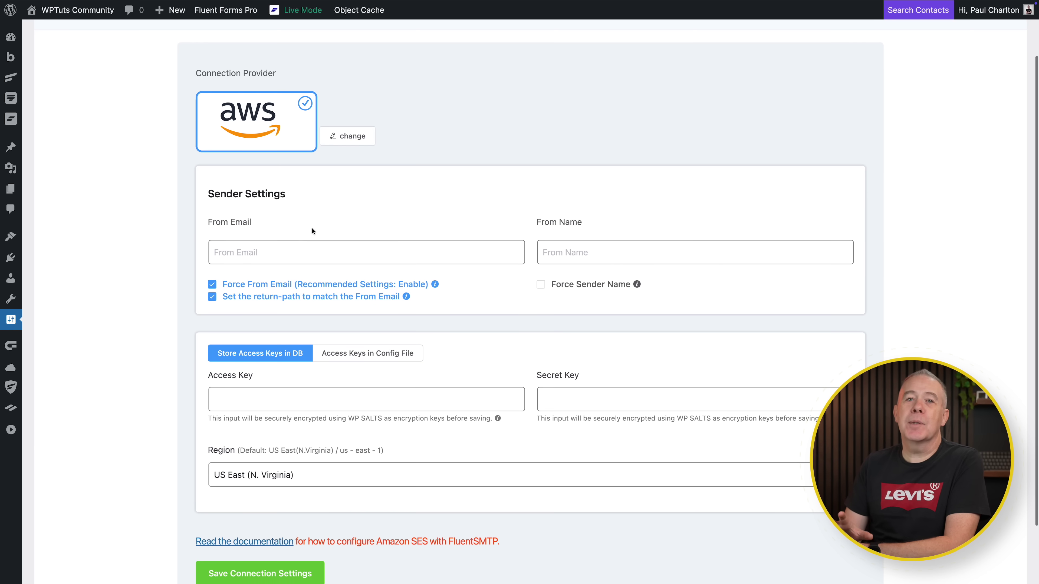
pyautogui.click(312, 252)
pyautogui.write('my@email.com')
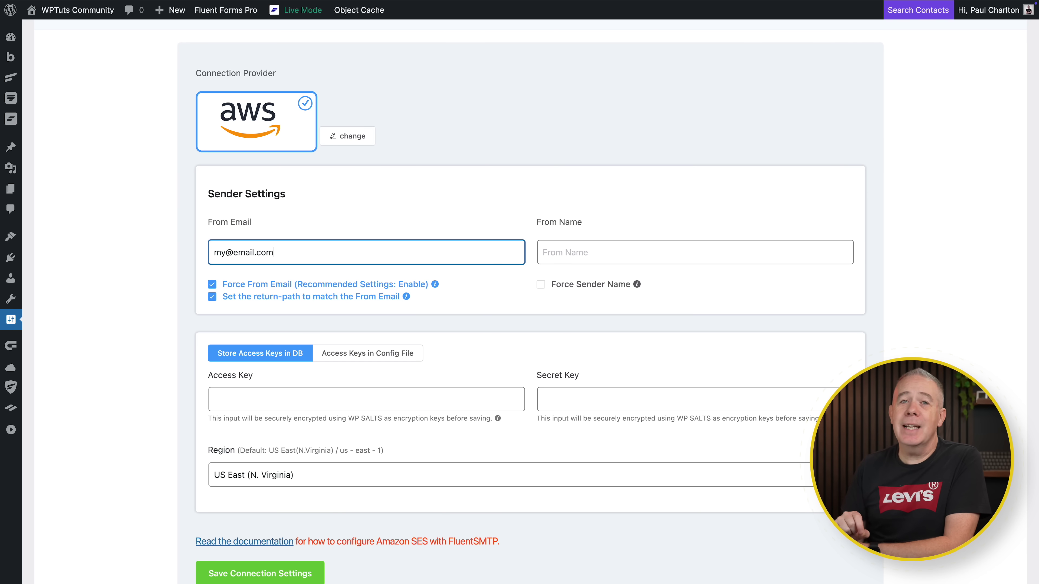
pyautogui.press('Tab')
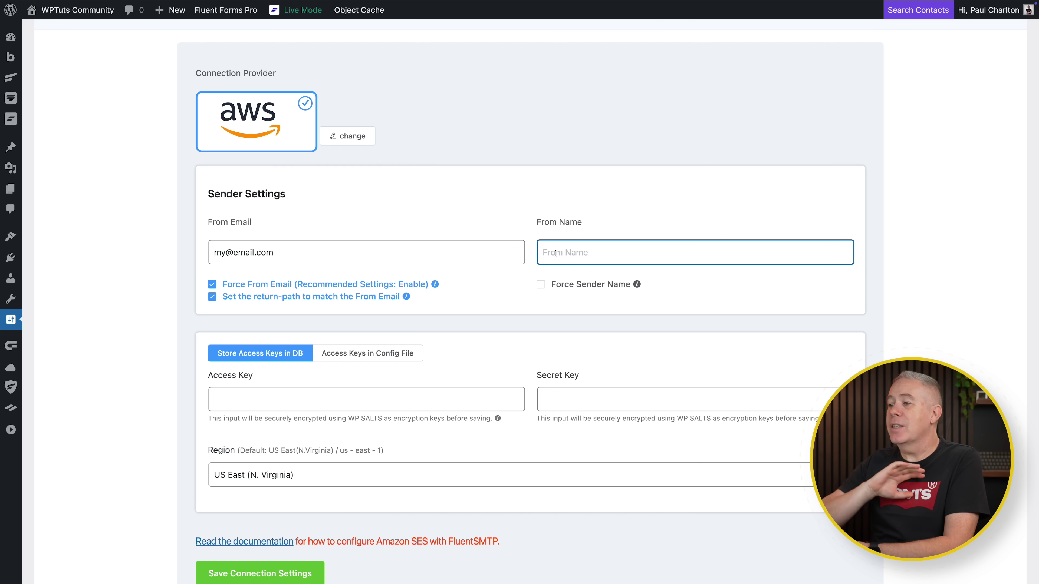
pyautogui.write('WPTuts')
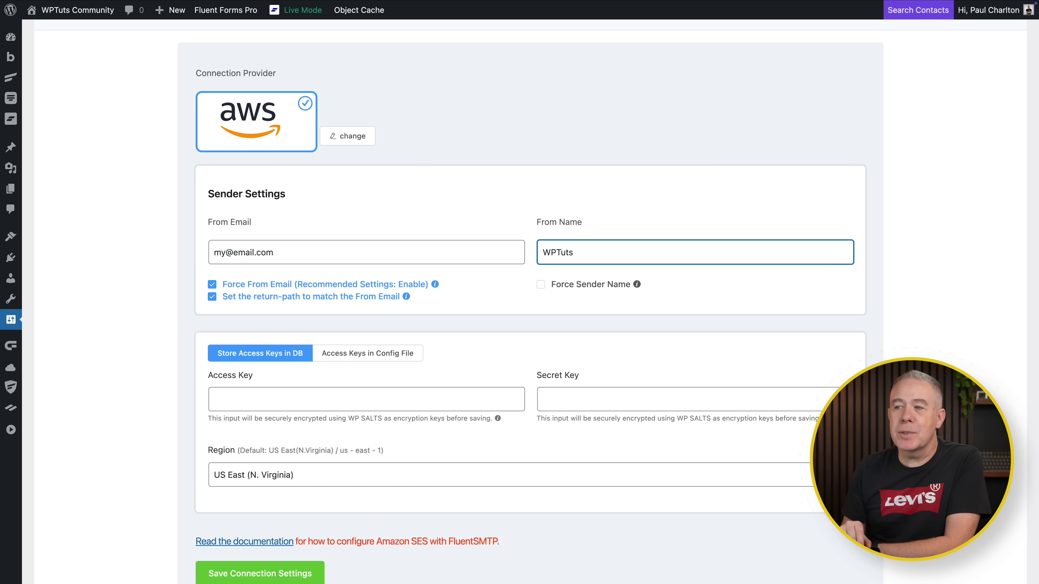
# Enter the AWS access key and secret key and set the region to EU (London).
pyautogui.click(360, 401)
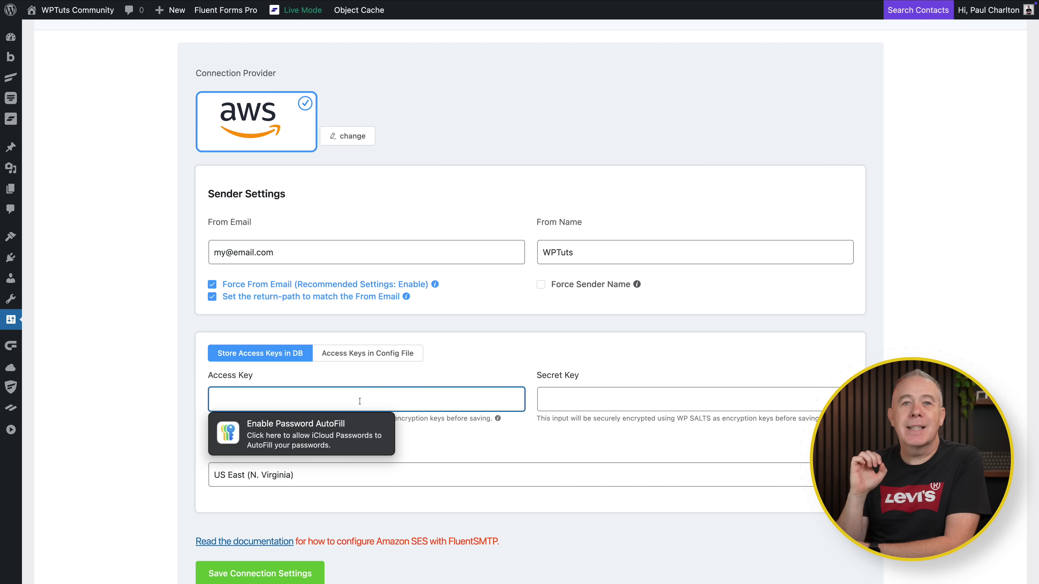
pyautogui.write('••••••')
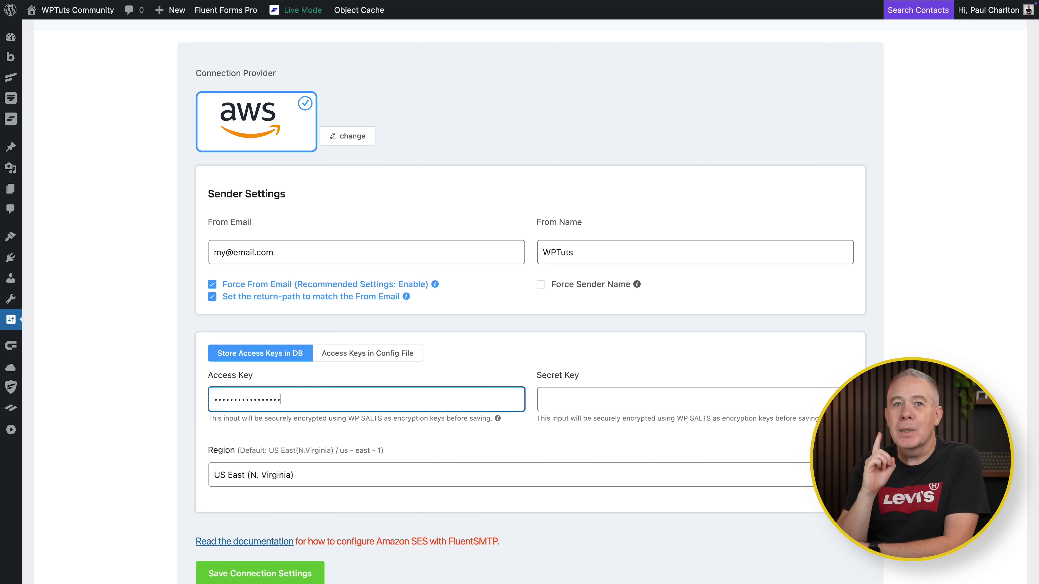
pyautogui.click(498, 418)
pyautogui.click(541, 406)
pyautogui.write('•••')
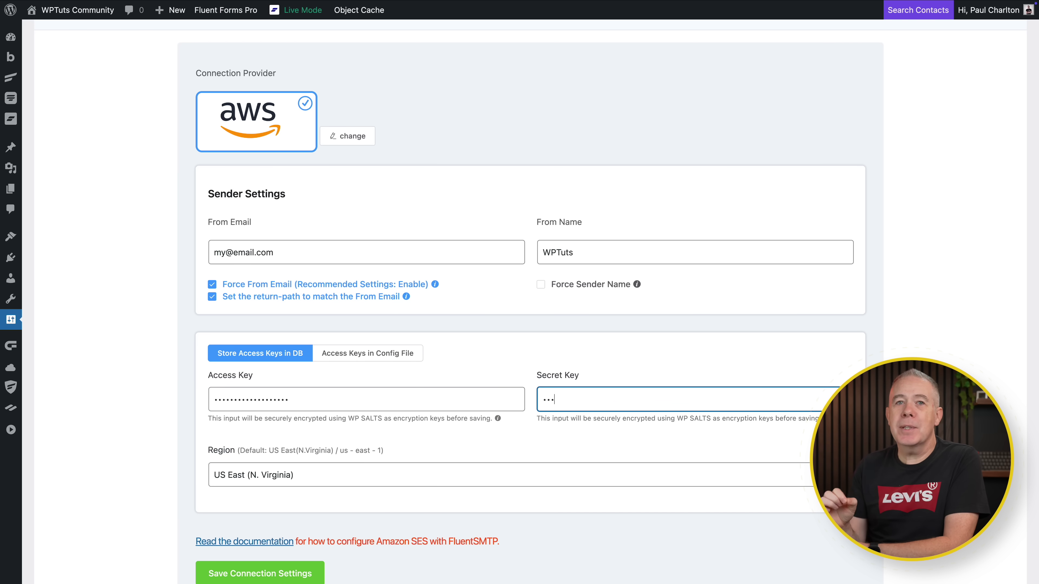
pyautogui.click(395, 475)
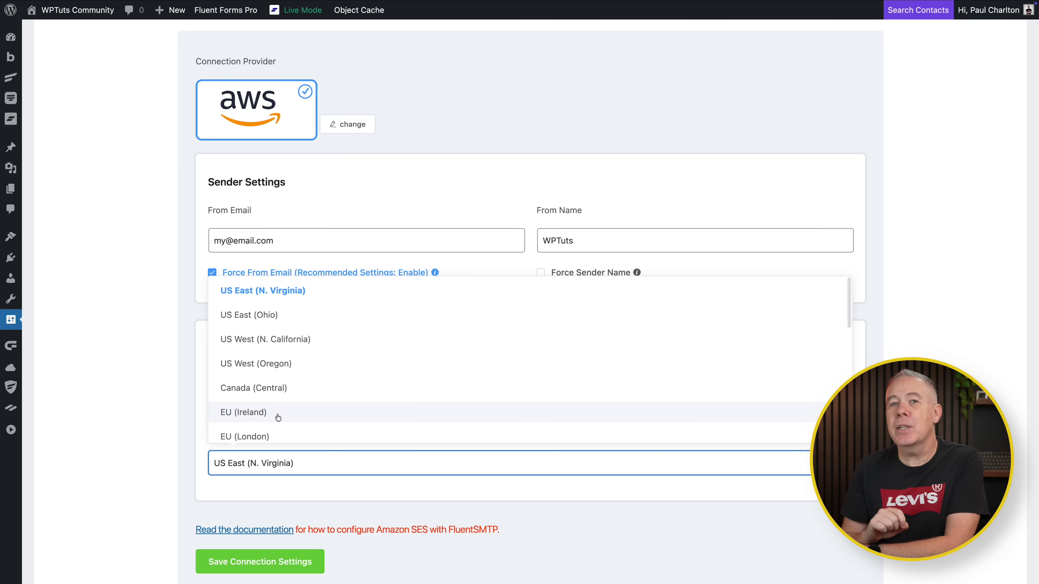
pyautogui.click(275, 437)
pyautogui.scroll(-1, 307, 467)
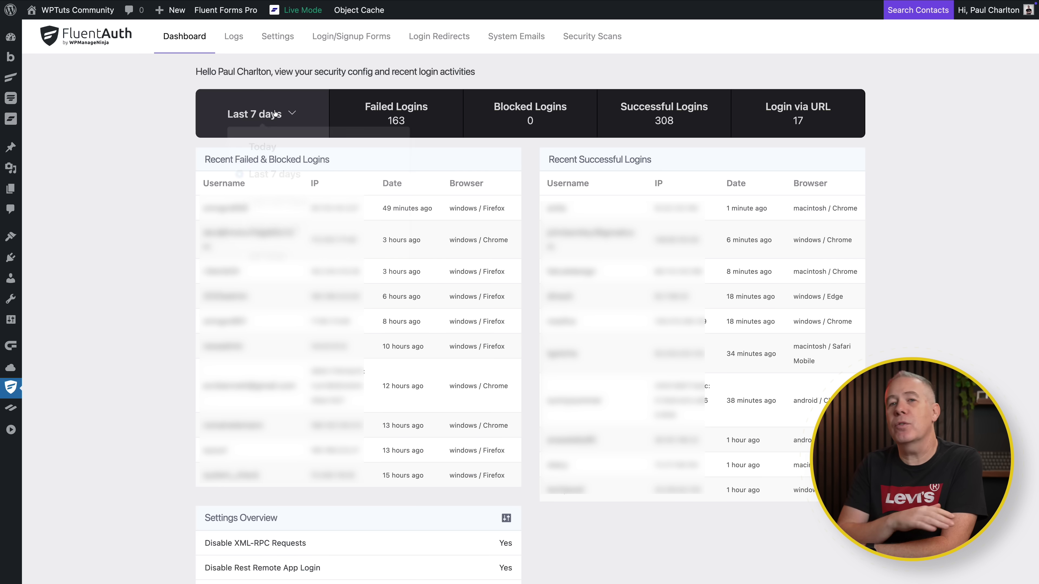
# Open the list of reporting periods on the FluentAuth dashboard.
pyautogui.click(291, 113)
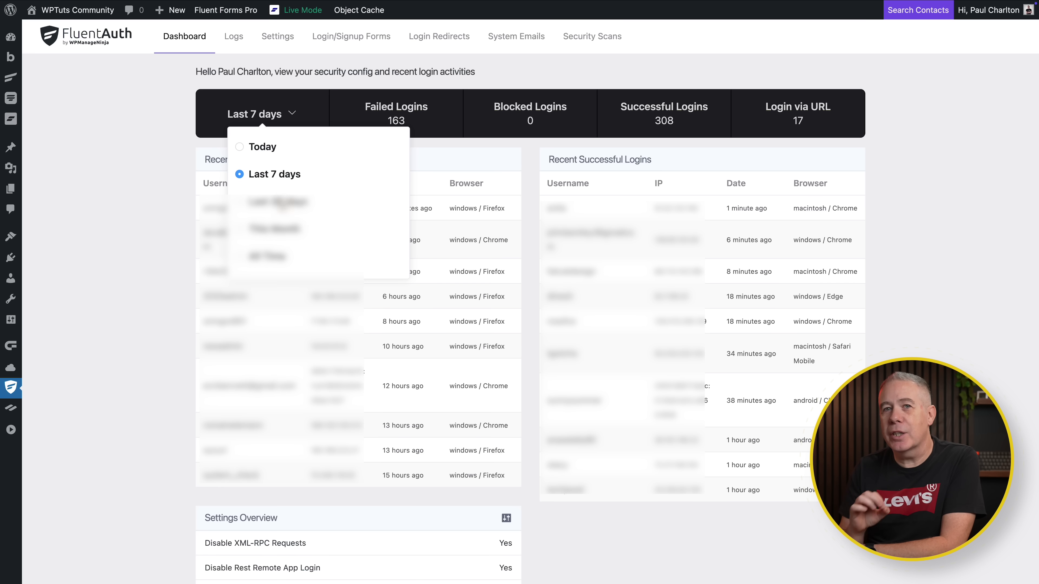
# Show the last 30 days of login figures and the full login logs, then open Settings.
pyautogui.click(281, 203)
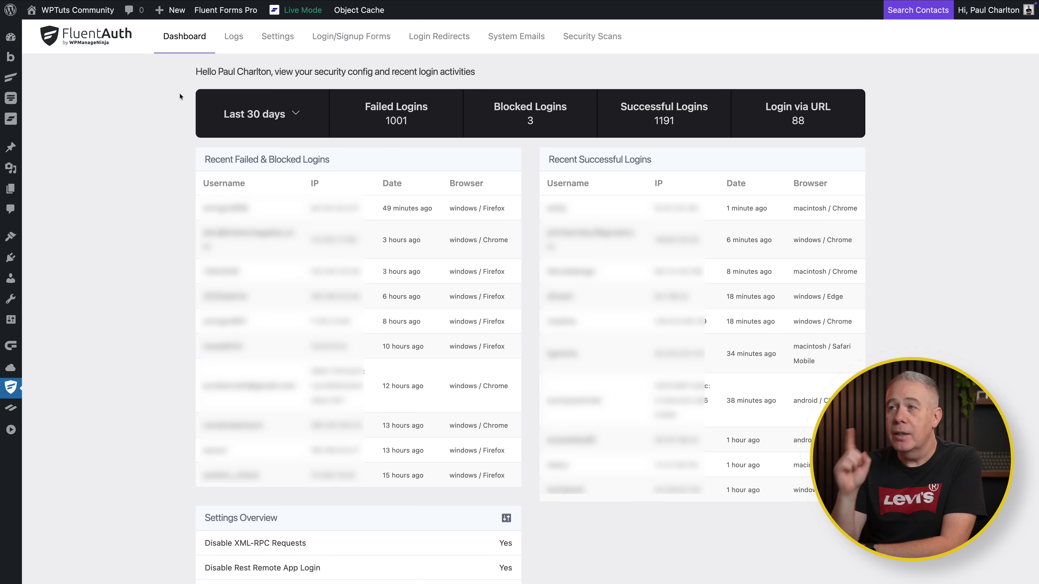
pyautogui.click(229, 39)
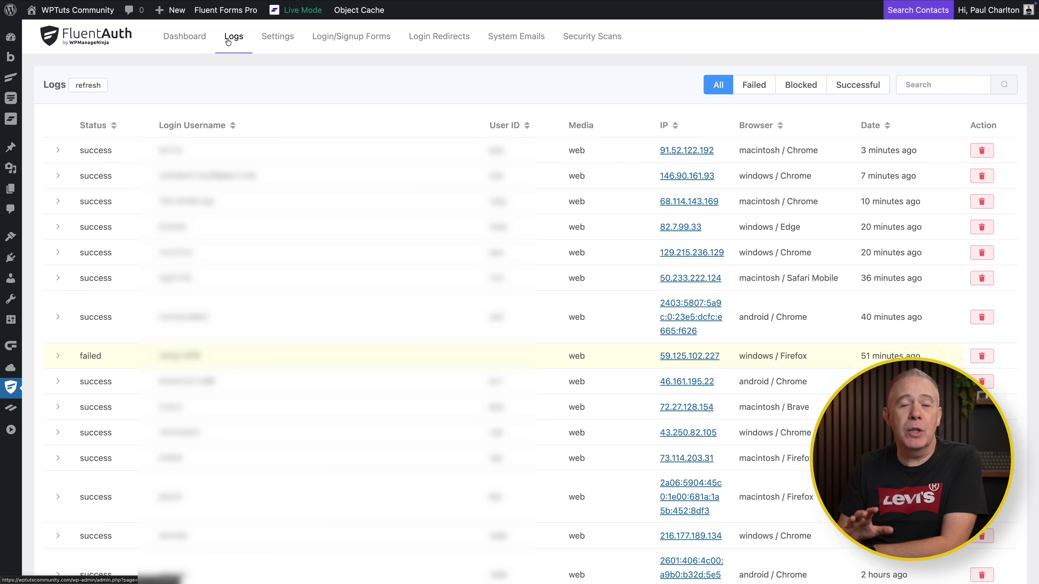
pyautogui.click(284, 42)
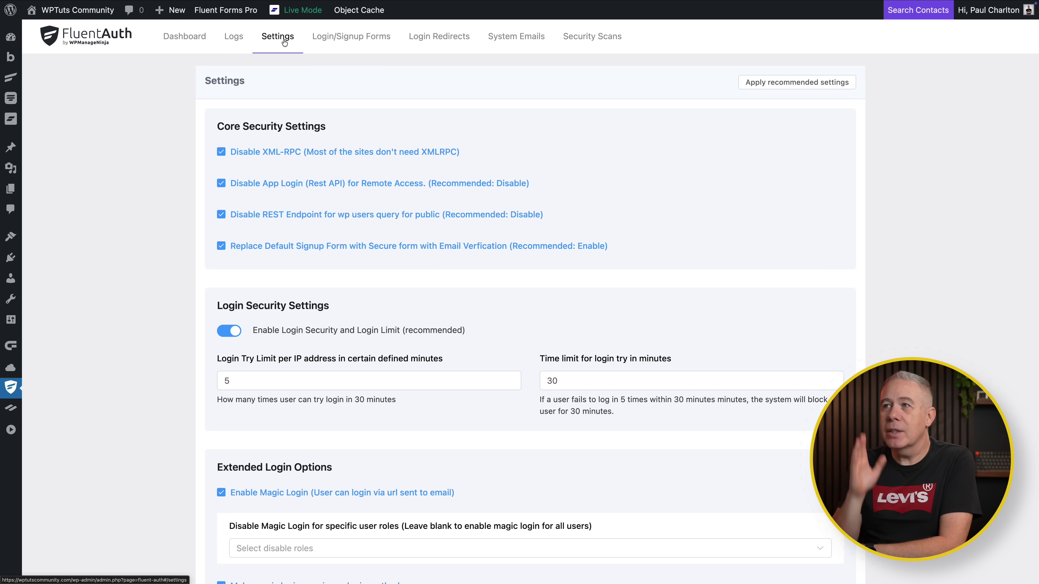
# Scroll through FluentAuth's security settings and go to the Login/Signup Forms options.
pyautogui.scroll(-5, 299, 354)
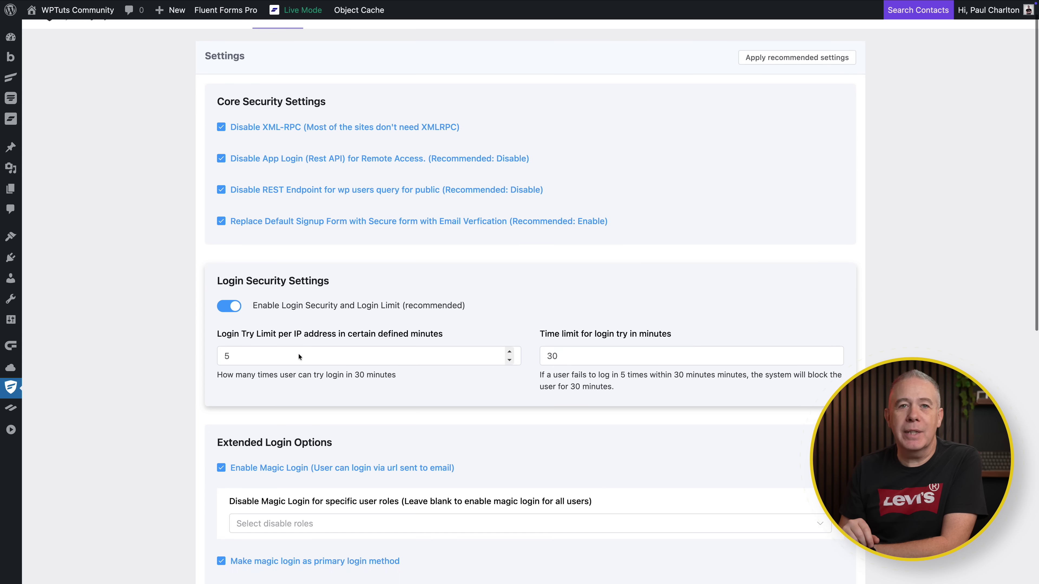
pyautogui.scroll(-5, 299, 358)
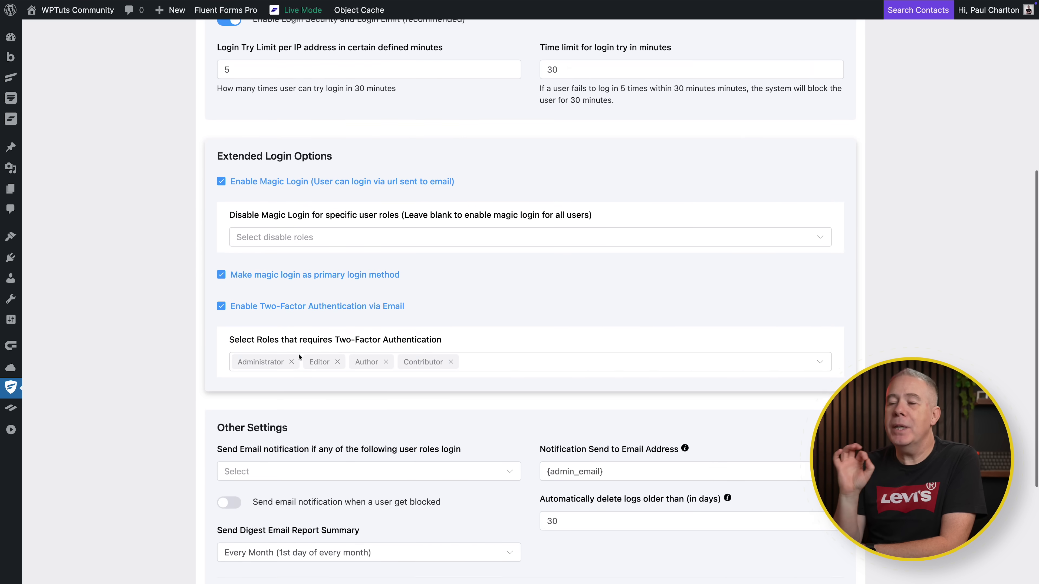
pyautogui.scroll(-3, 299, 357)
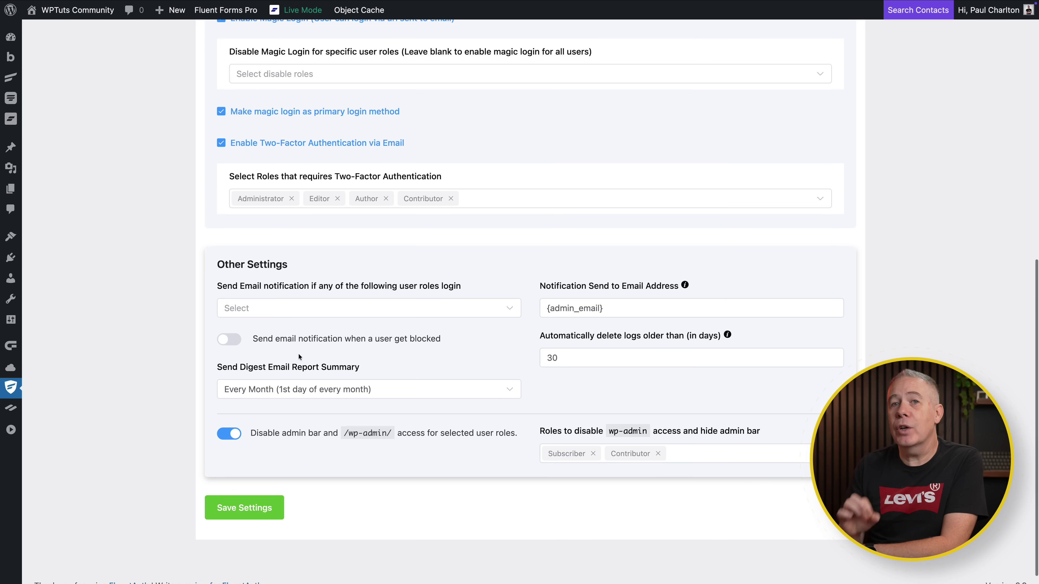
pyautogui.scroll(12, 300, 357)
pyautogui.scroll(2, 298, 354)
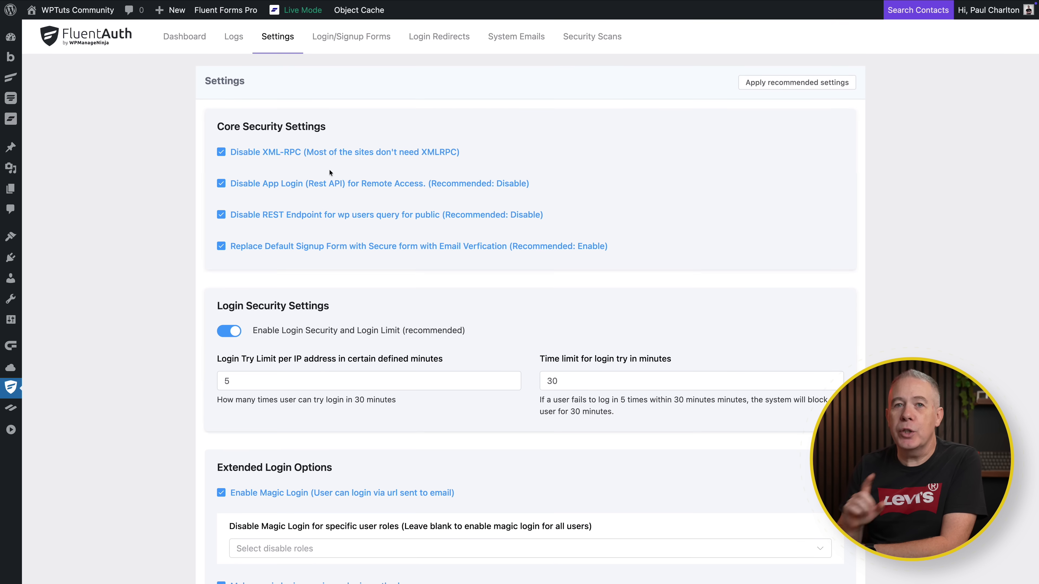
pyautogui.click(353, 37)
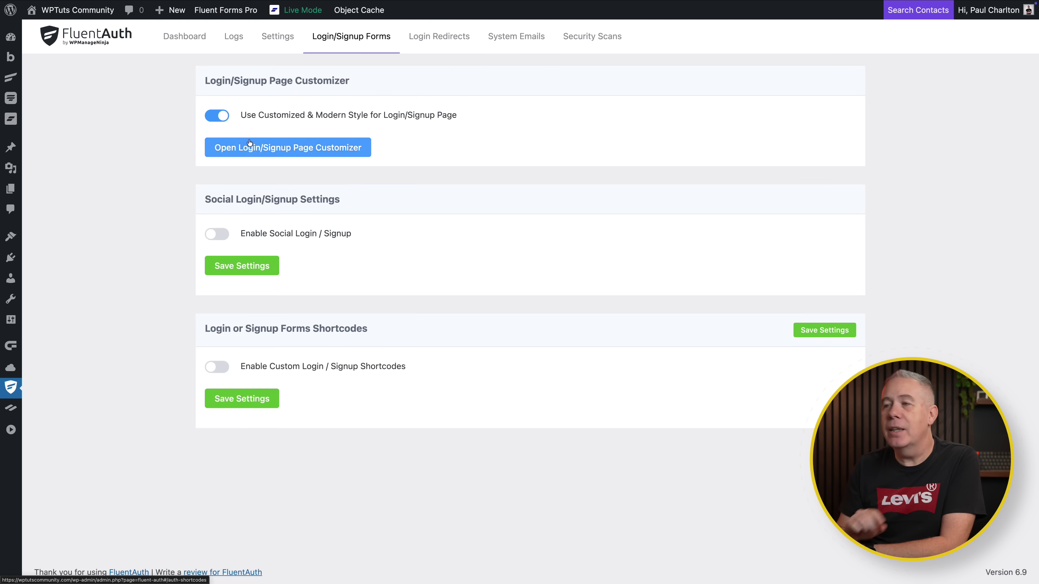
# Preview the sign-up form in the login customizer, then check Login Redirects and System Emails.
pyautogui.click(328, 150)
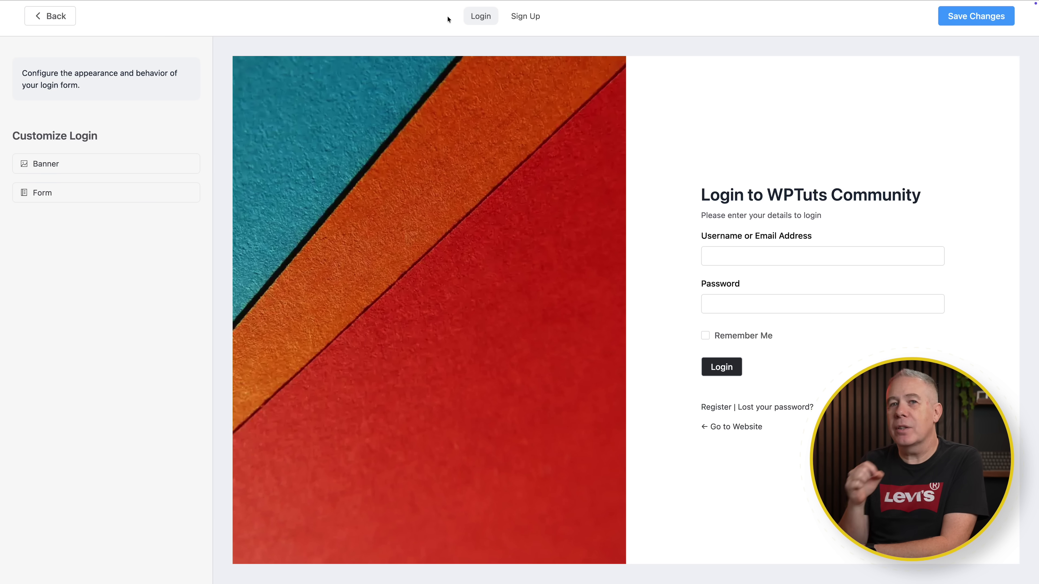
pyautogui.click(537, 22)
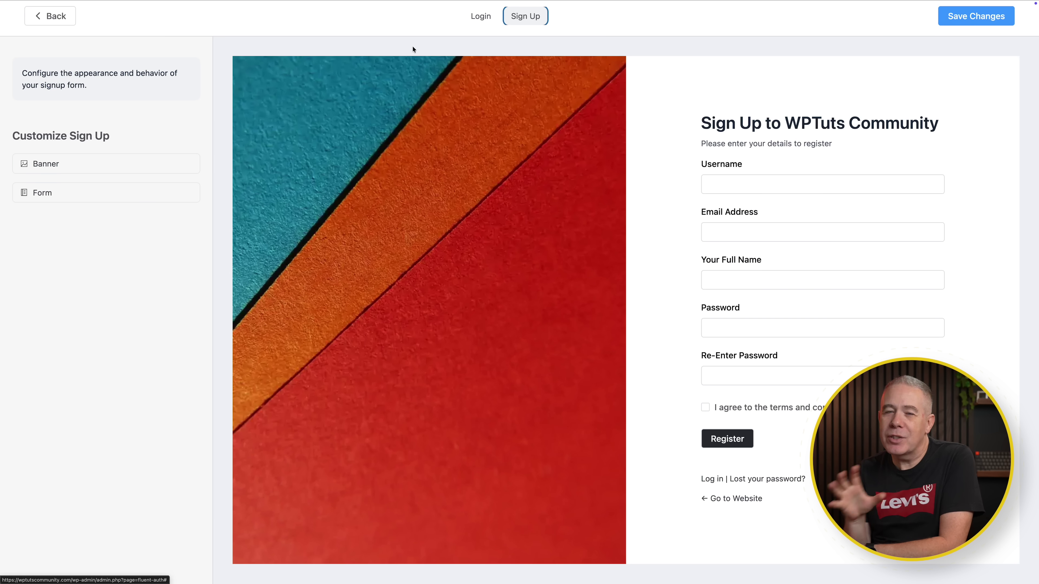
pyautogui.click(64, 20)
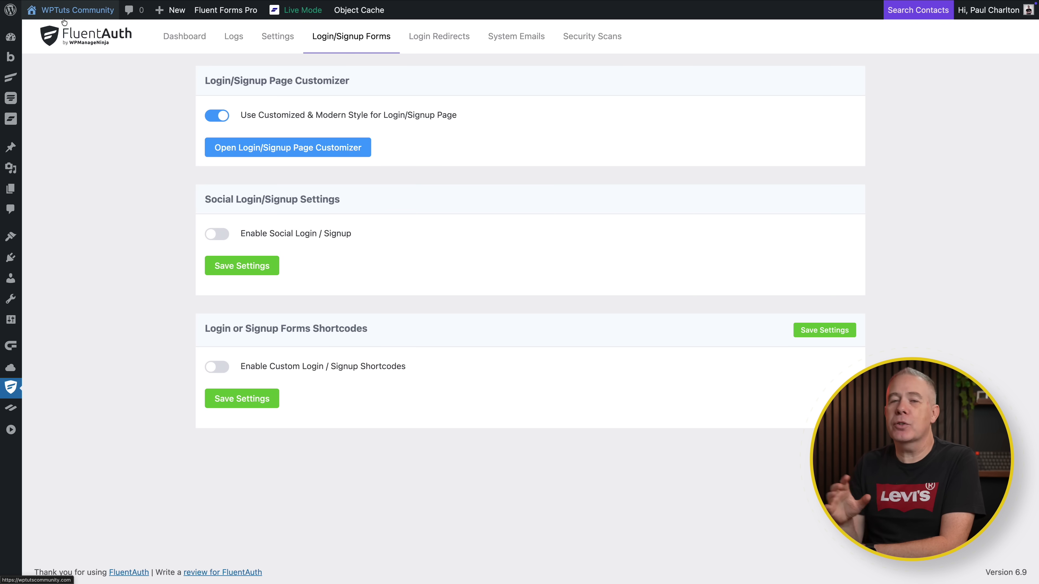
pyautogui.click(437, 37)
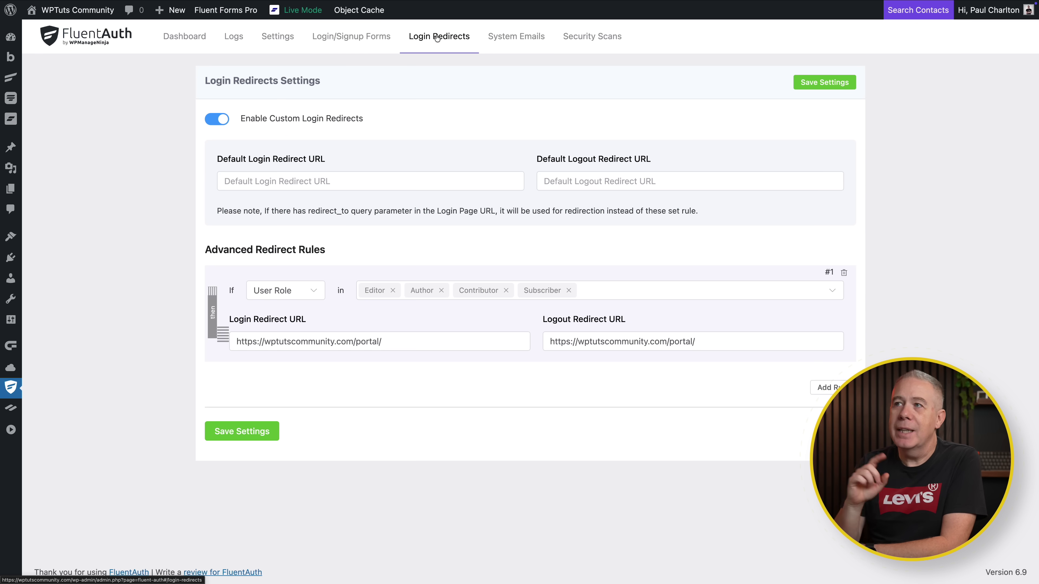
pyautogui.click(508, 37)
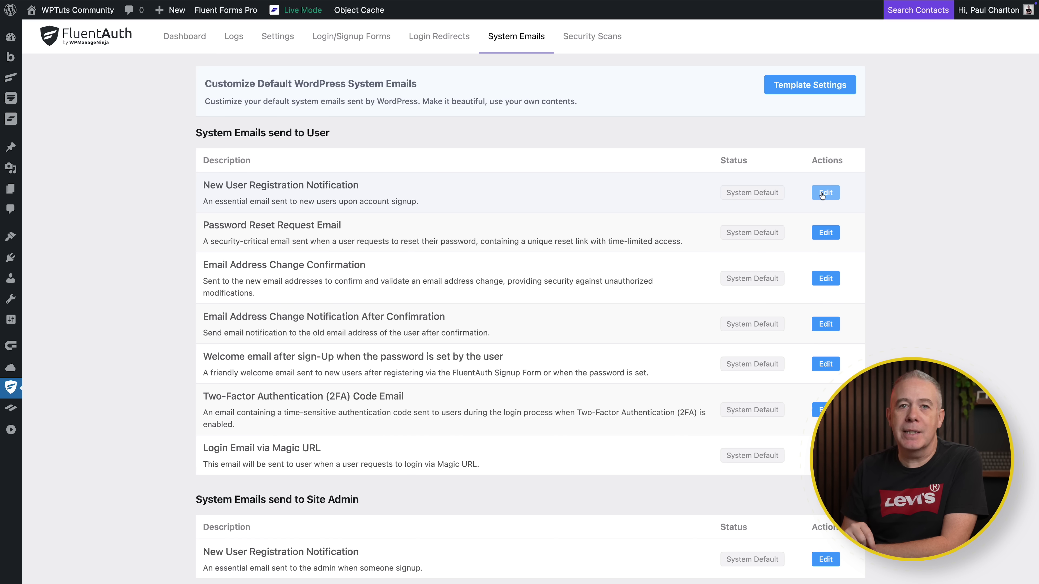
# Scroll the System Emails list and open the Security Scans core files check.
pyautogui.scroll(-1, 822, 278)
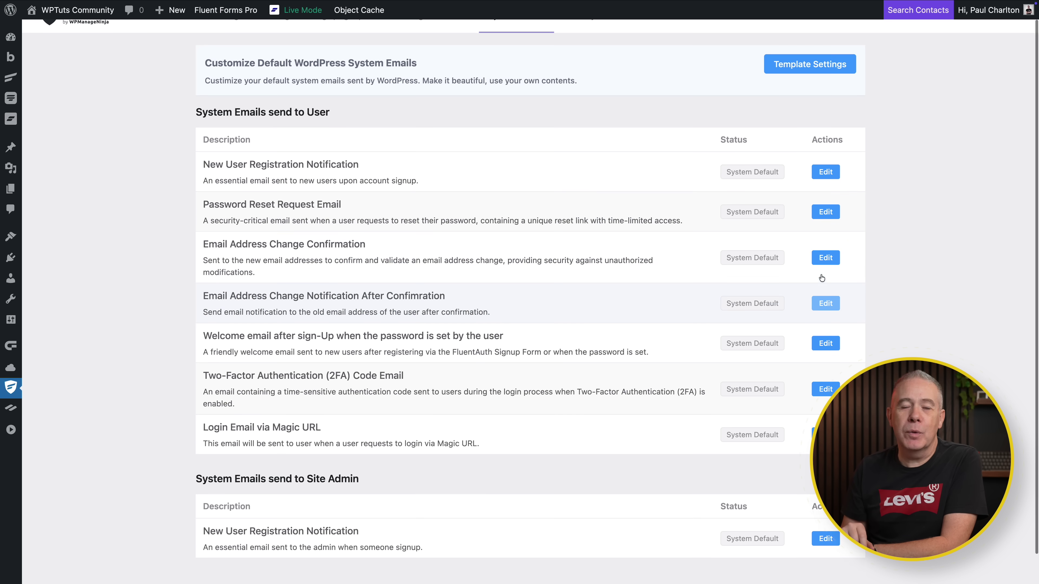
pyautogui.scroll(1, 822, 278)
pyautogui.click(589, 41)
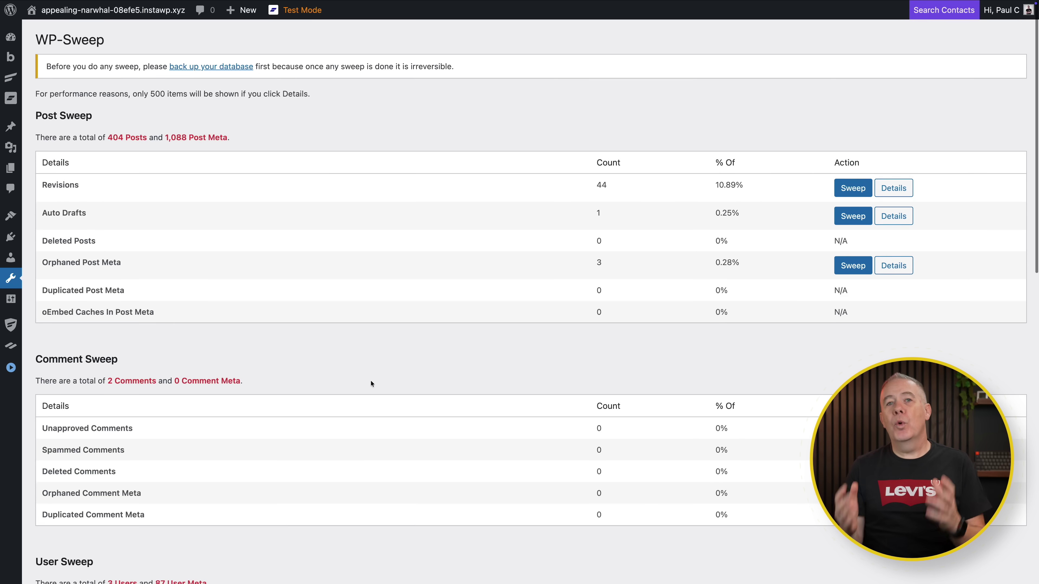
# Review the WP-Sweep overview and inspect the details of the 44 post revisions.
pyautogui.scroll(-5, 371, 381)
pyautogui.scroll(-5, 371, 383)
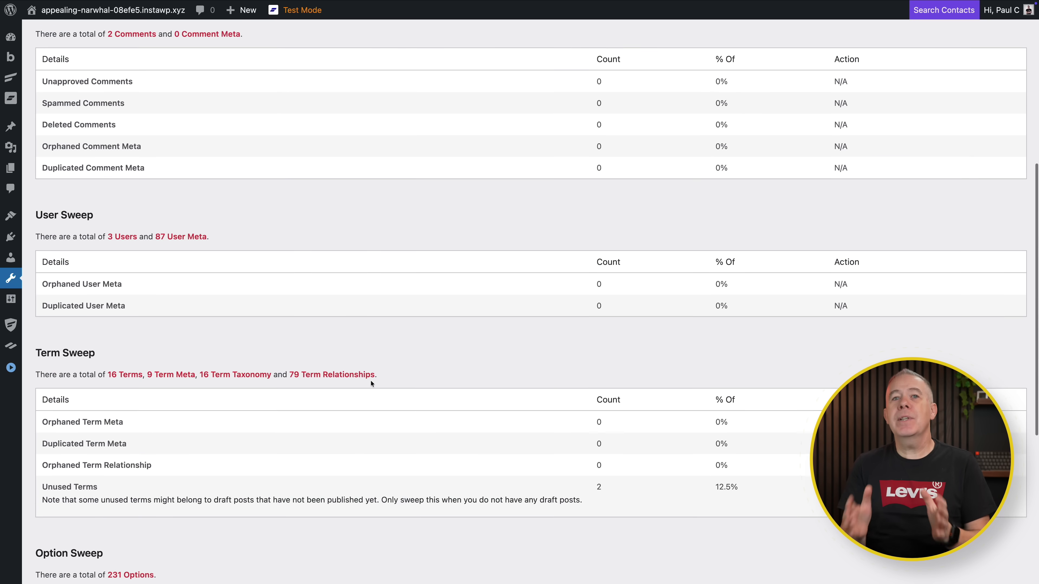
pyautogui.scroll(-5, 371, 381)
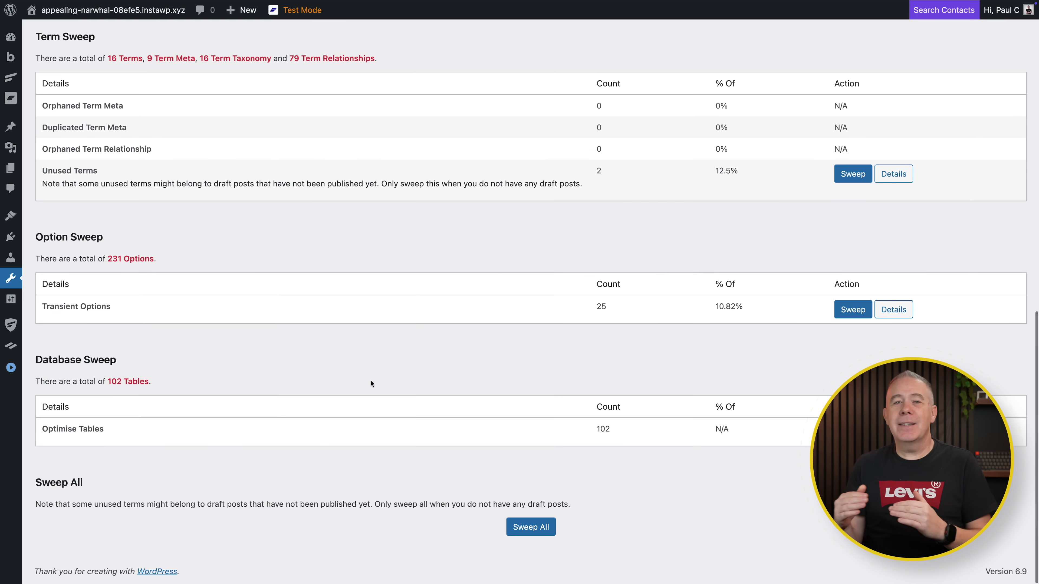
pyautogui.scroll(15, 371, 384)
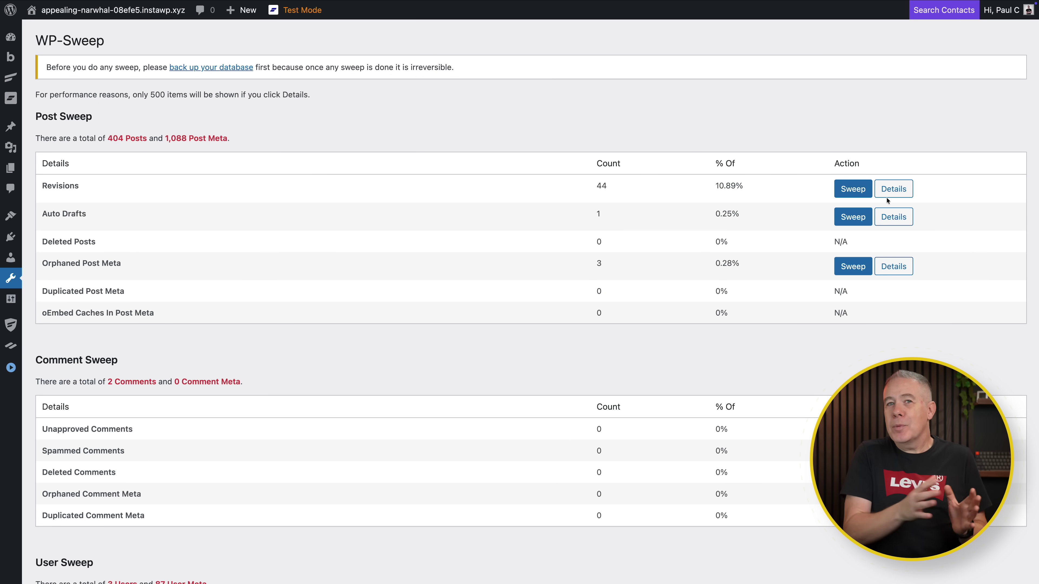
pyautogui.click(896, 194)
pyautogui.scroll(-6, 446, 322)
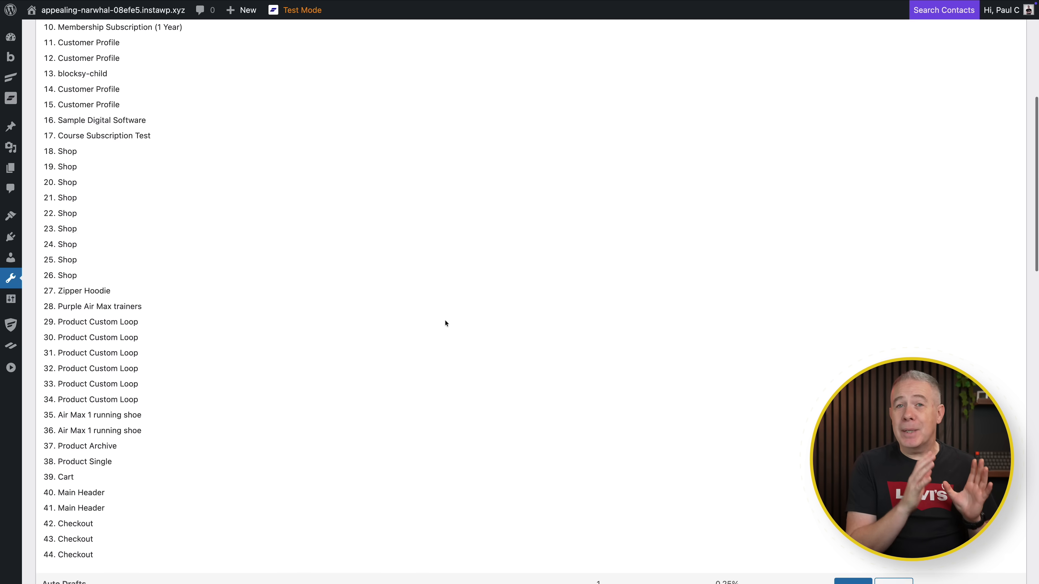
pyautogui.scroll(7, 446, 323)
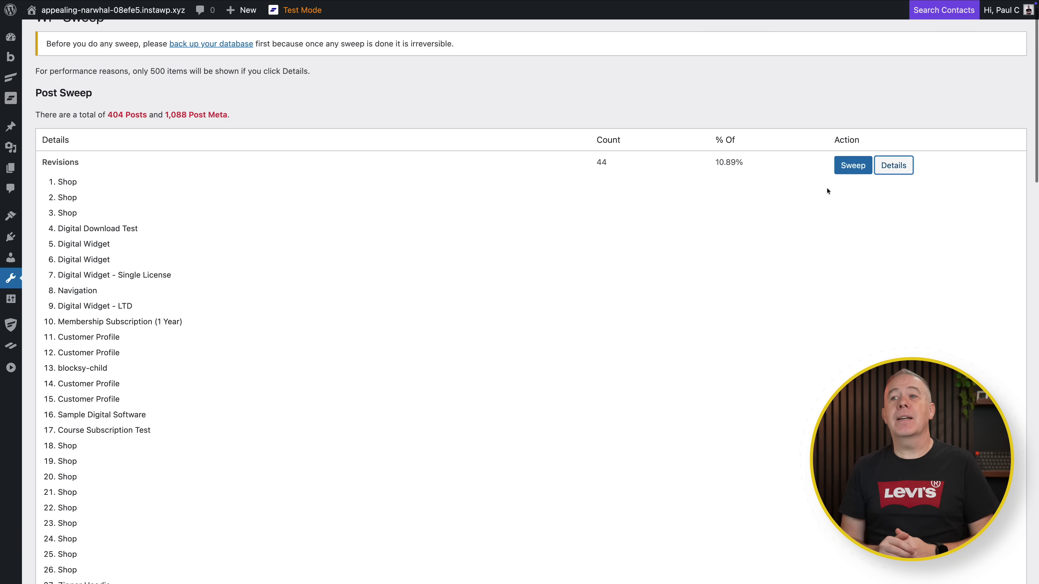
# Sweep the 44 revisions, the 1 auto draft and the 3 orphaned post meta entries.
pyautogui.click(851, 168)
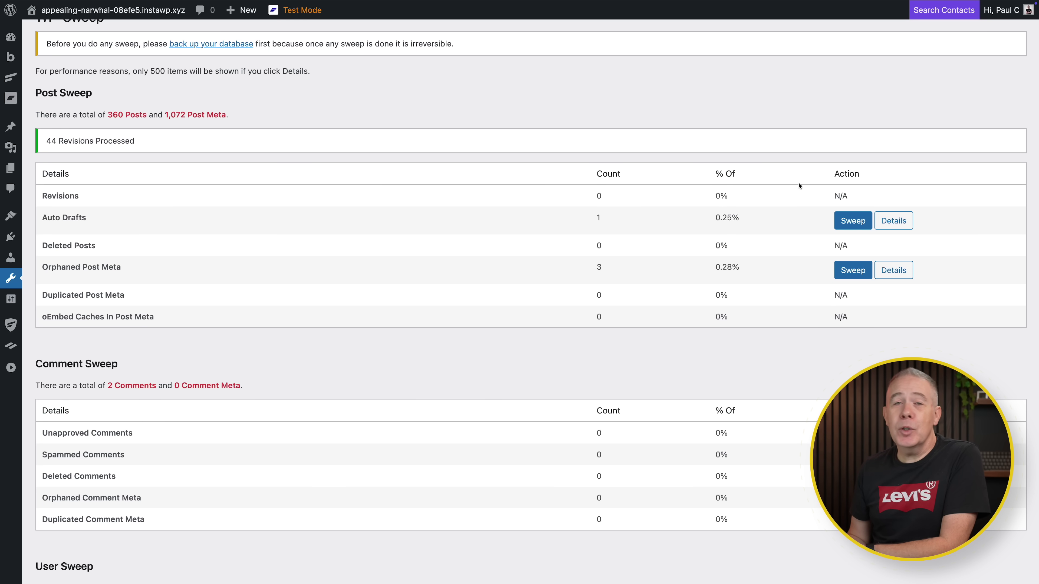
pyautogui.click(853, 221)
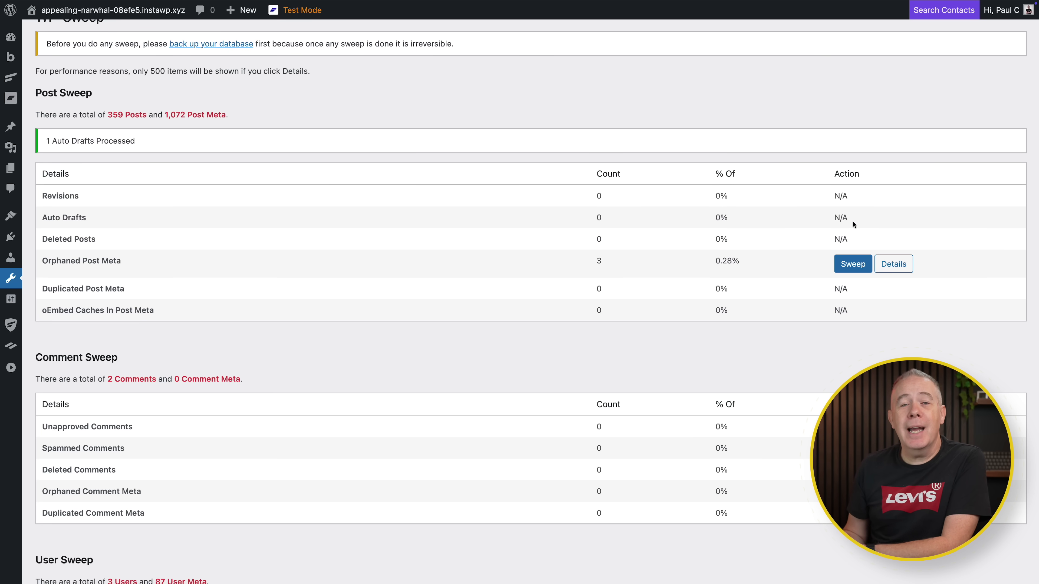
pyautogui.click(847, 265)
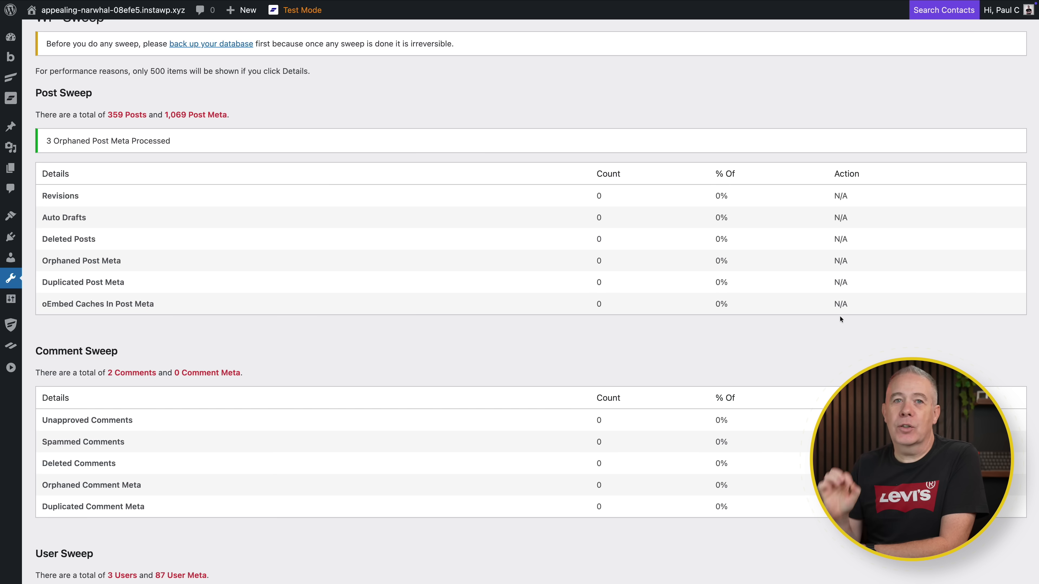
pyautogui.scroll(-5, 840, 317)
pyautogui.scroll(-8, 841, 318)
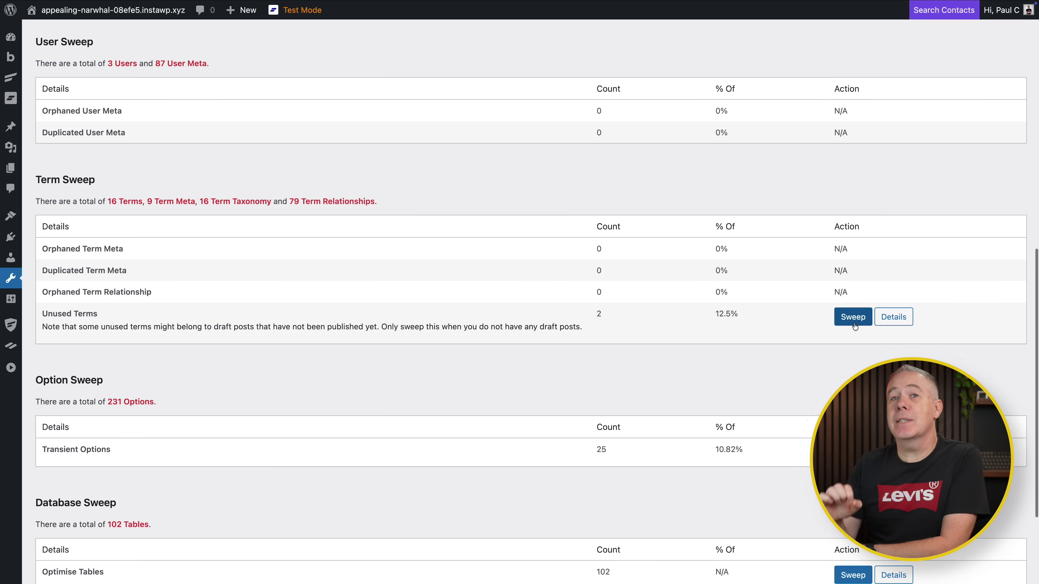
# Inspect unused terms, sweep the 25 transient options, and list the database tables to optimise.
pyautogui.click(893, 318)
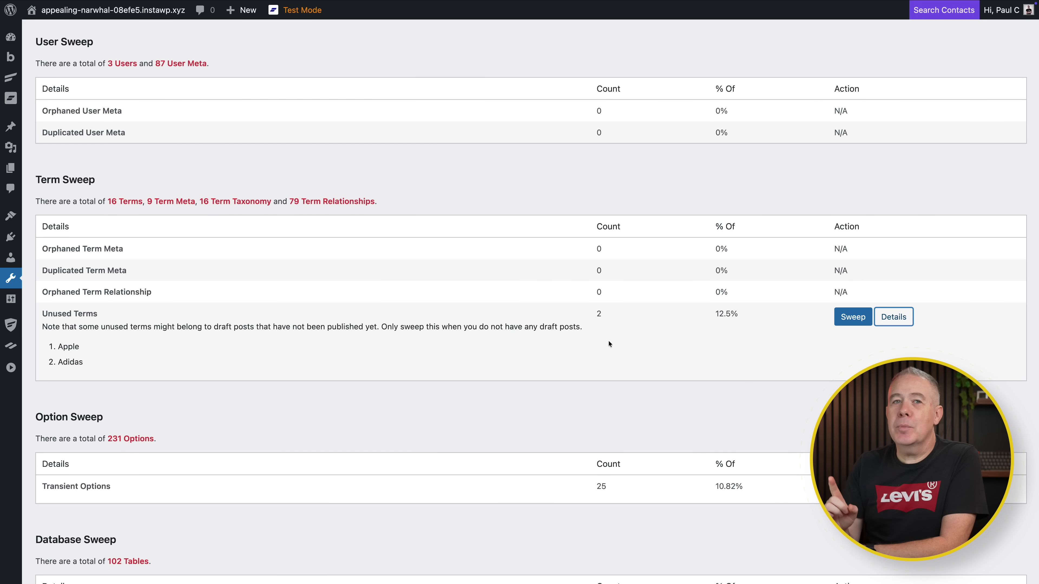
pyautogui.scroll(-3, 862, 346)
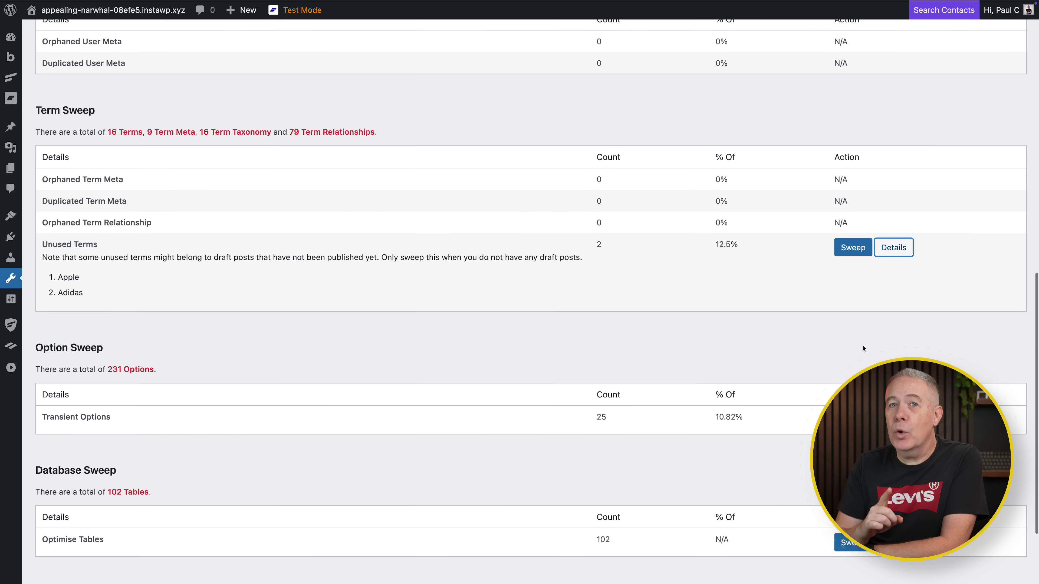
pyautogui.click(893, 389)
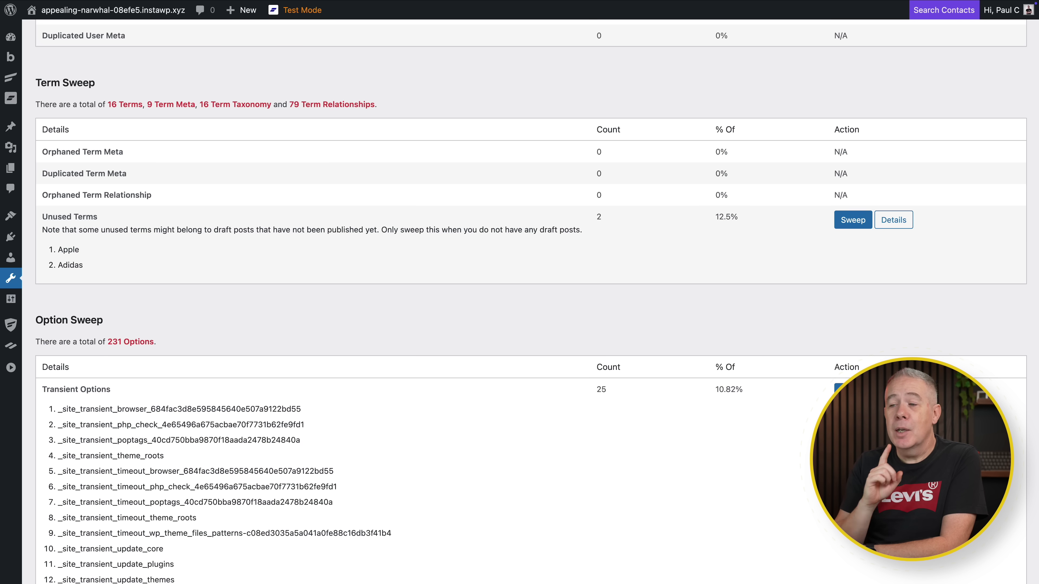
pyautogui.scroll(-2, 894, 389)
pyautogui.scroll(-3, 531, 302)
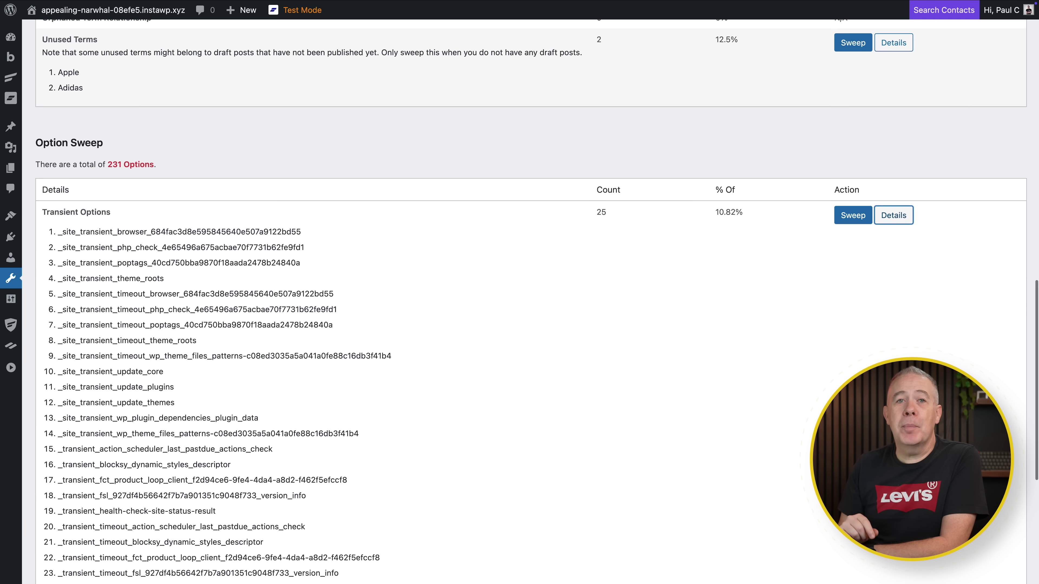
pyautogui.click(853, 213)
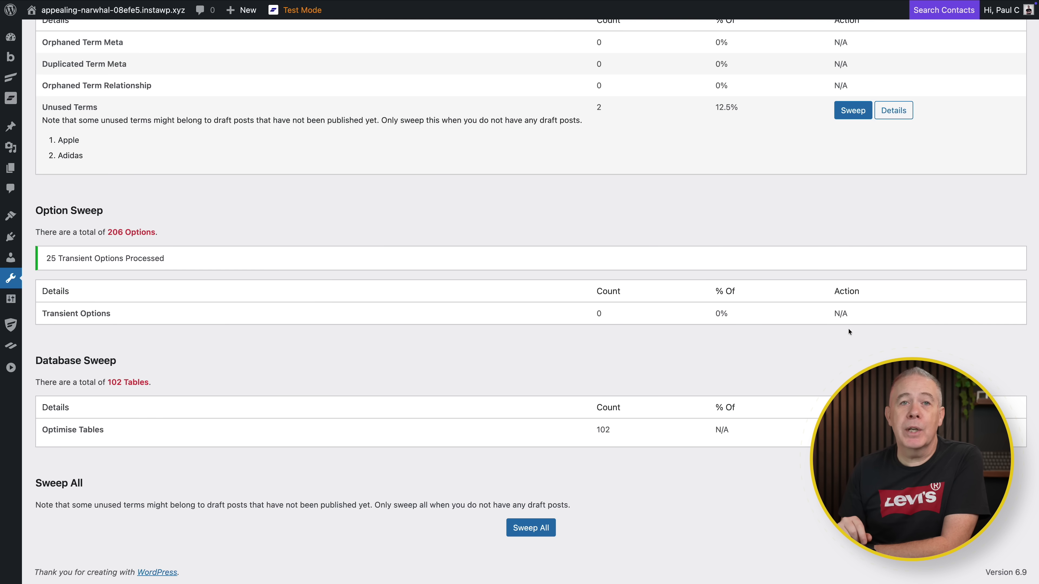
pyautogui.click(894, 430)
pyautogui.scroll(-5, 894, 430)
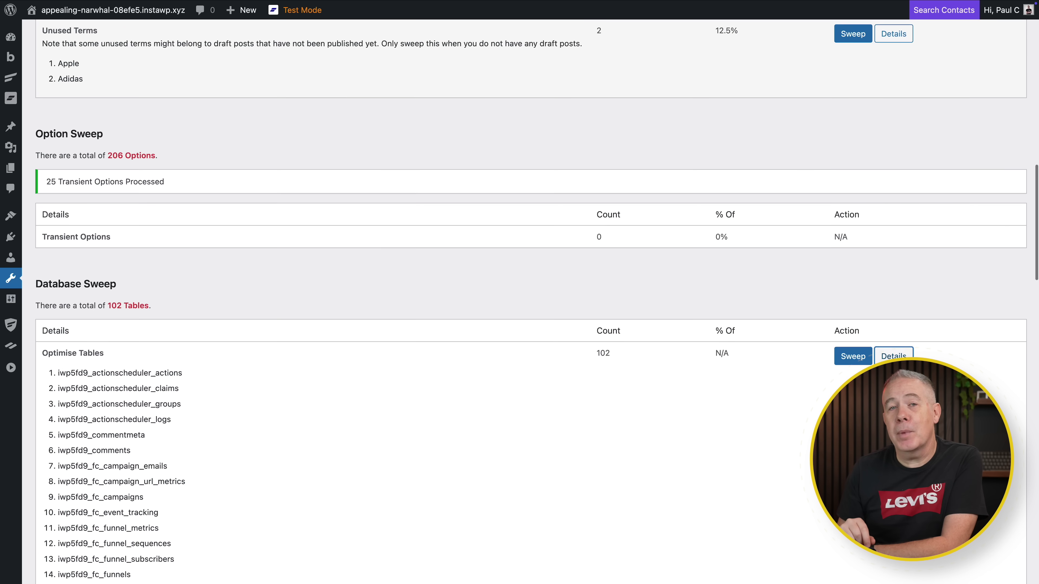
pyautogui.scroll(3, 532, 286)
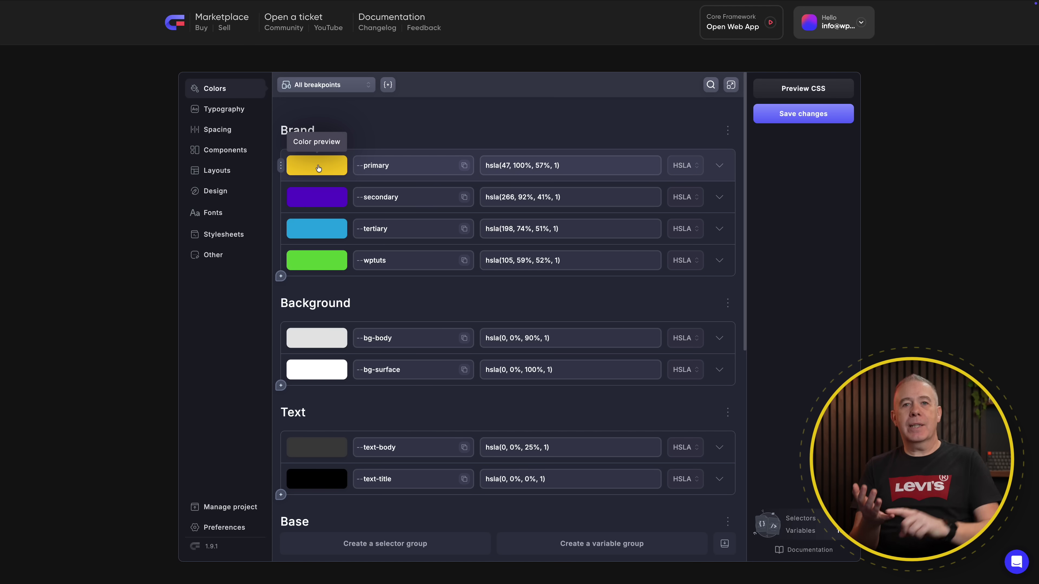
# Keep the --primary colour format as HSLA and open the Gutenberg Integration add-on.
pyautogui.click(681, 167)
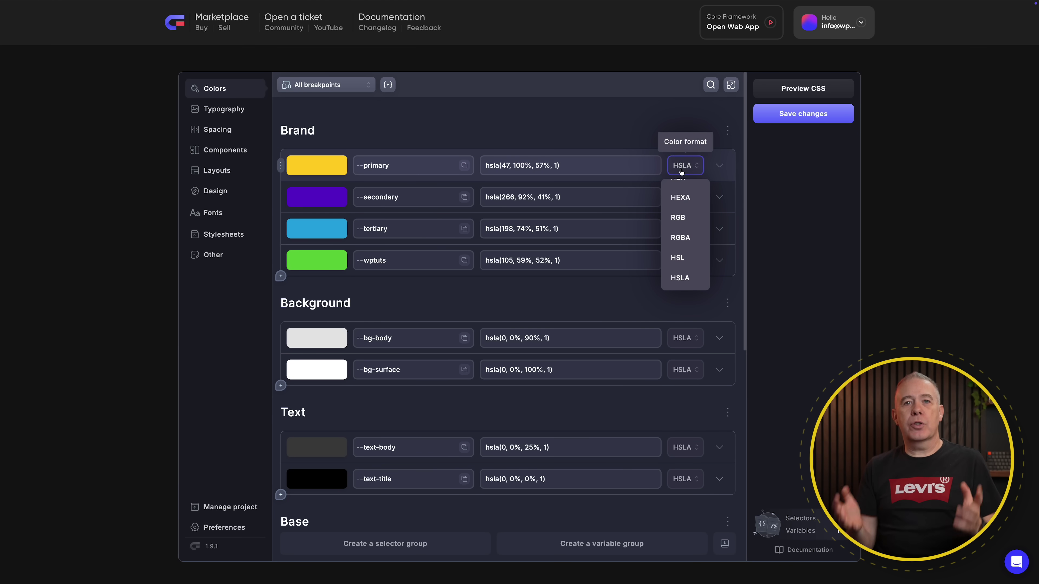
pyautogui.click(676, 278)
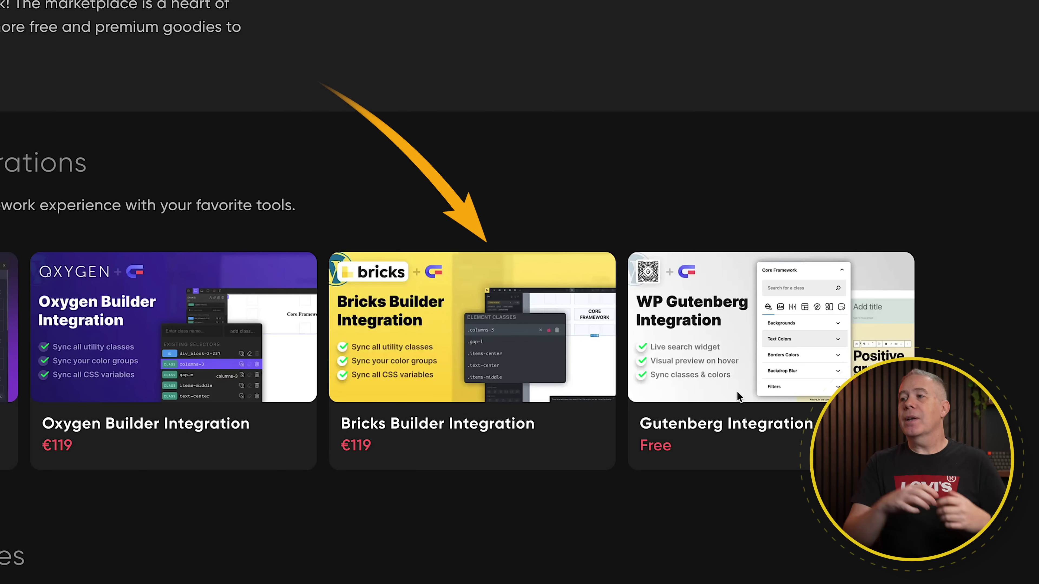
pyautogui.click(739, 357)
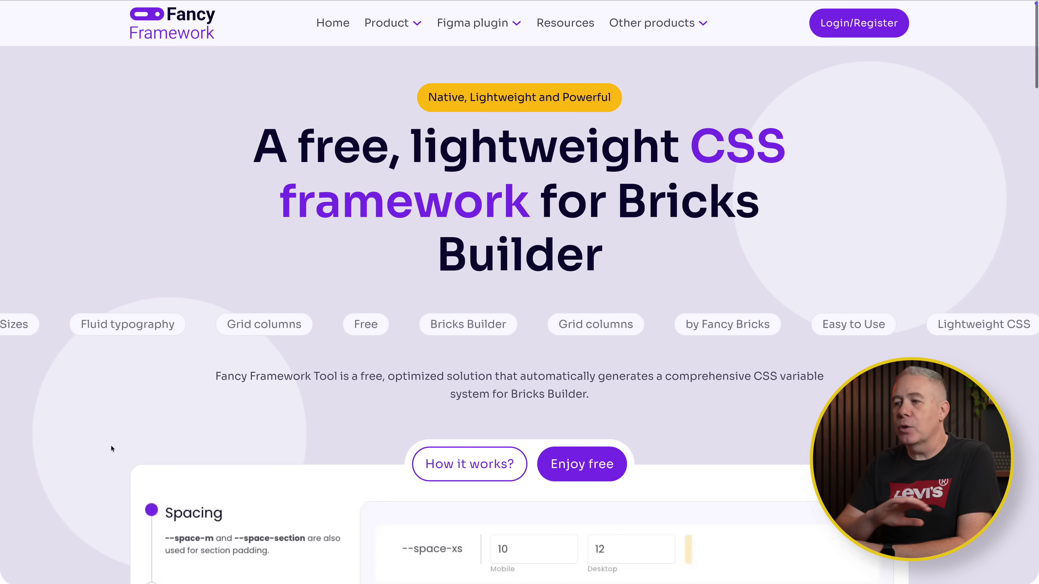
# Scroll the Fancy Framework homepage down to the Spacing panel and Fancy Features.
pyautogui.scroll(-2, 111, 446)
pyautogui.scroll(-7, 111, 446)
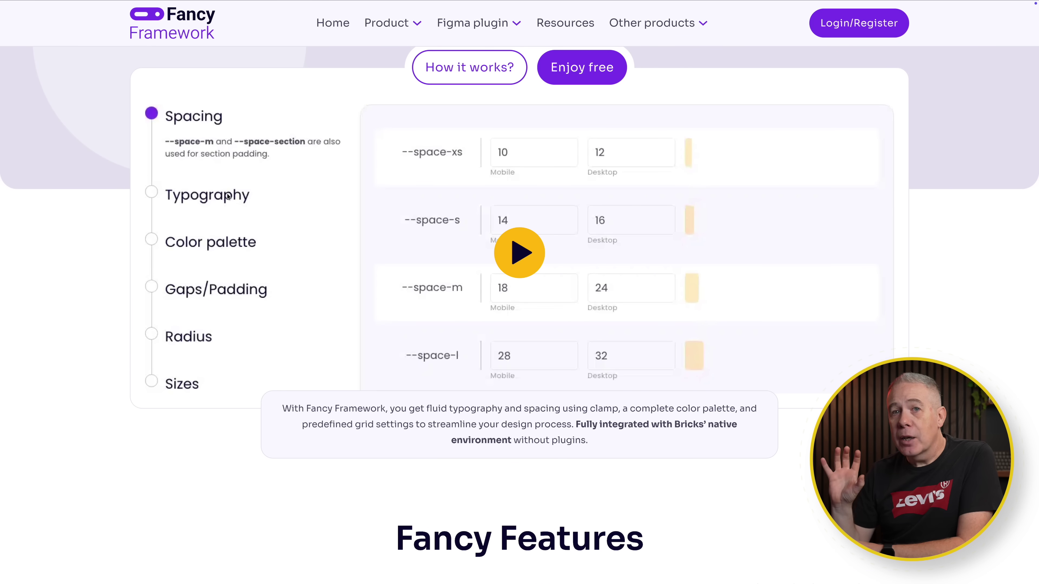
pyautogui.scroll(-10, 227, 196)
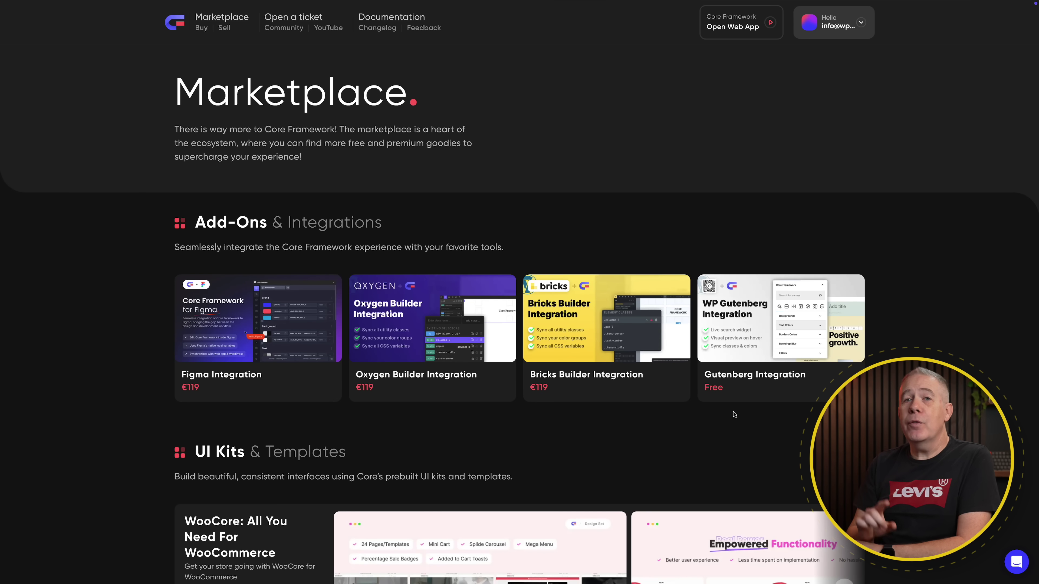
# Open the free Gutenberg Integration add-on page and scroll through its features.
pyautogui.click(755, 376)
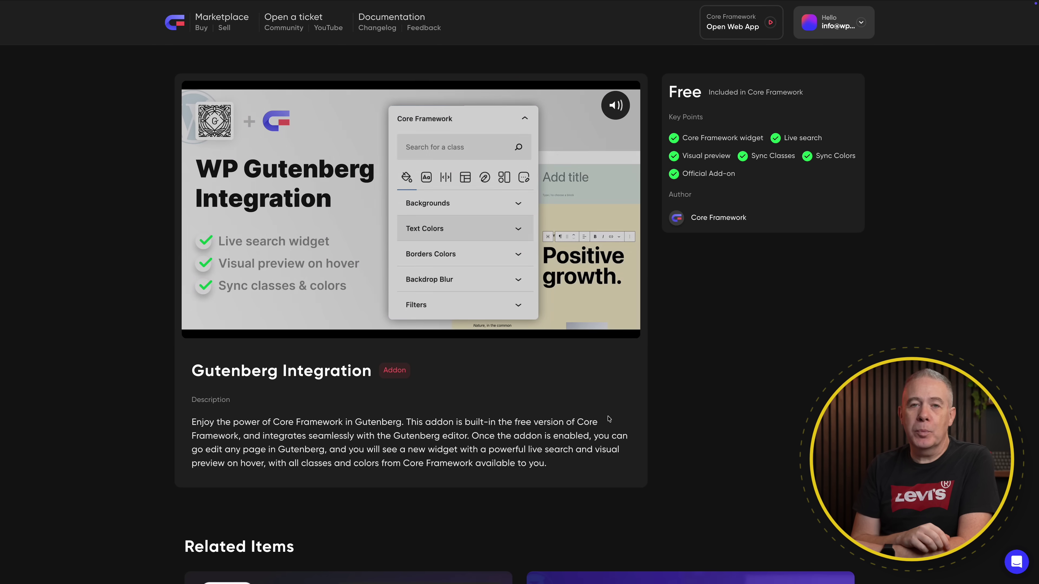
pyautogui.scroll(-3, 609, 419)
pyautogui.scroll(2, 608, 417)
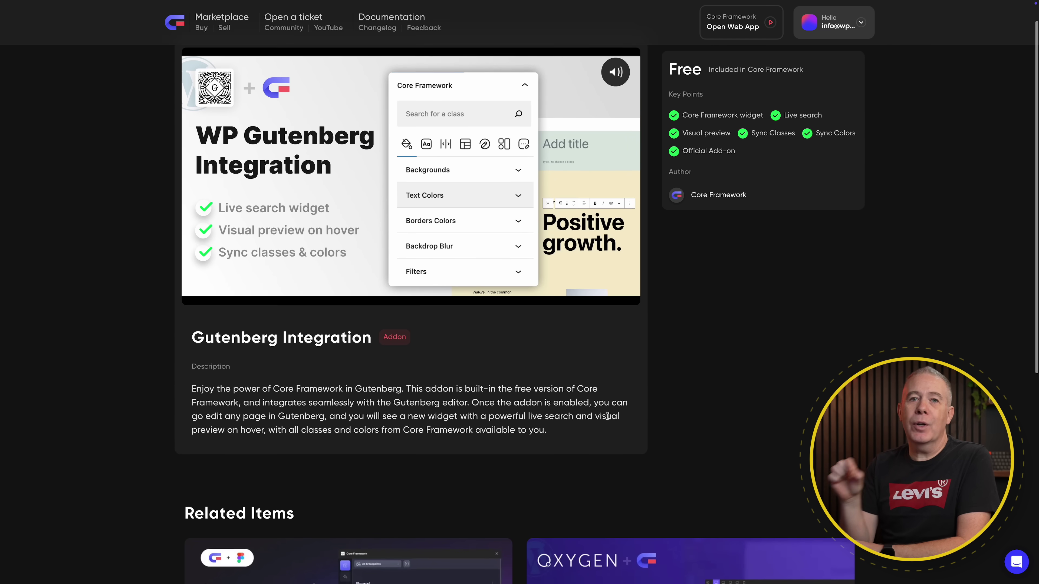